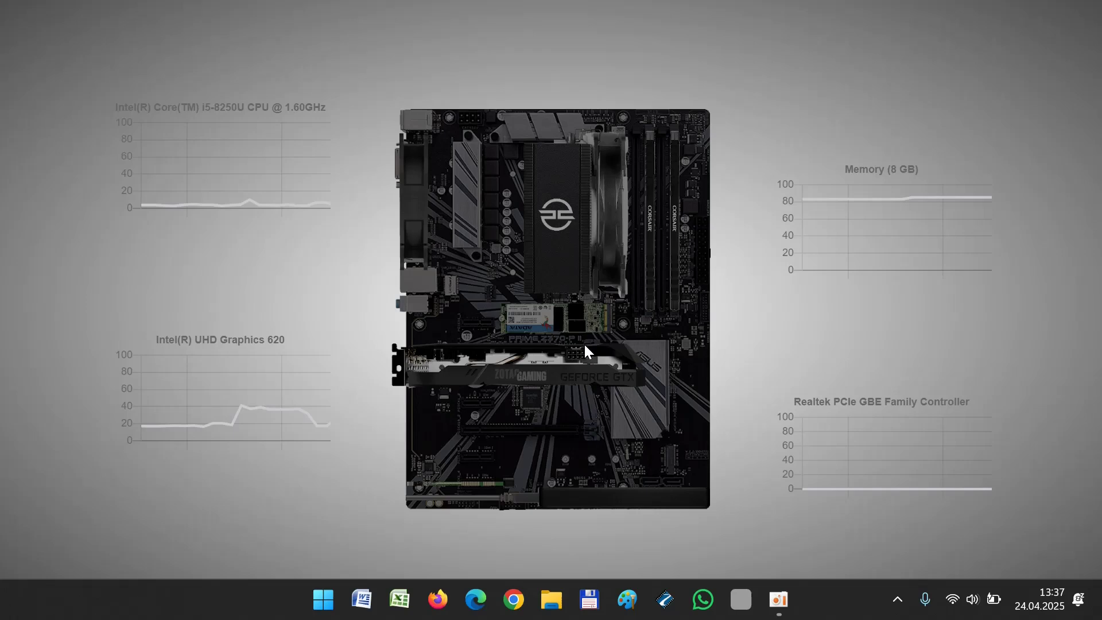
# - Find Lively Wallpaper in the Microsoft Store and open the installed app
pyautogui.click(325, 598)
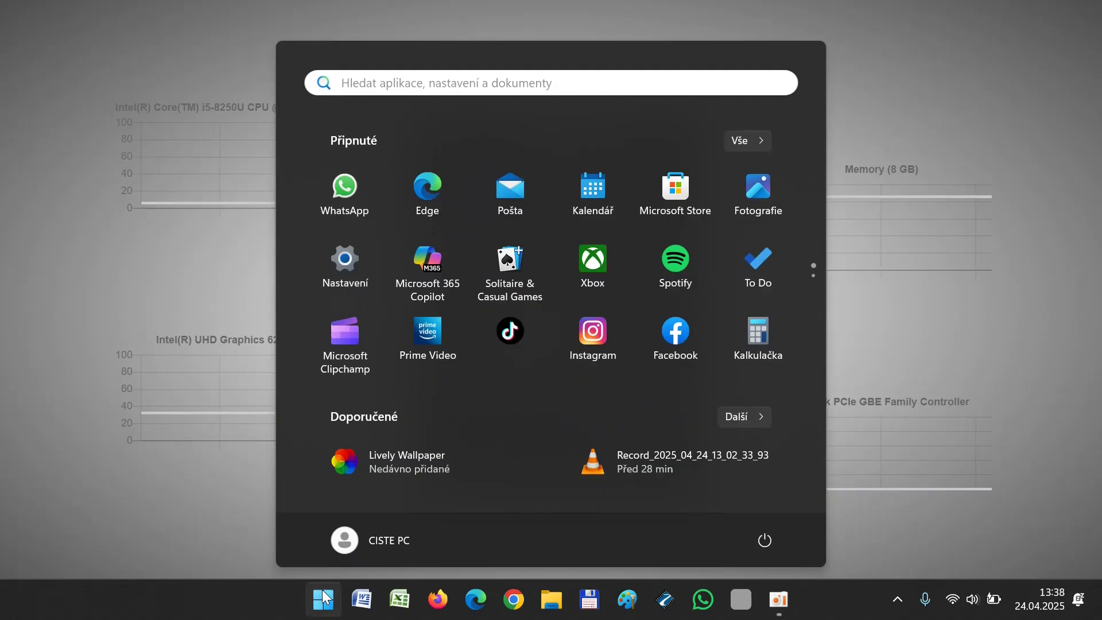
pyautogui.click(698, 183)
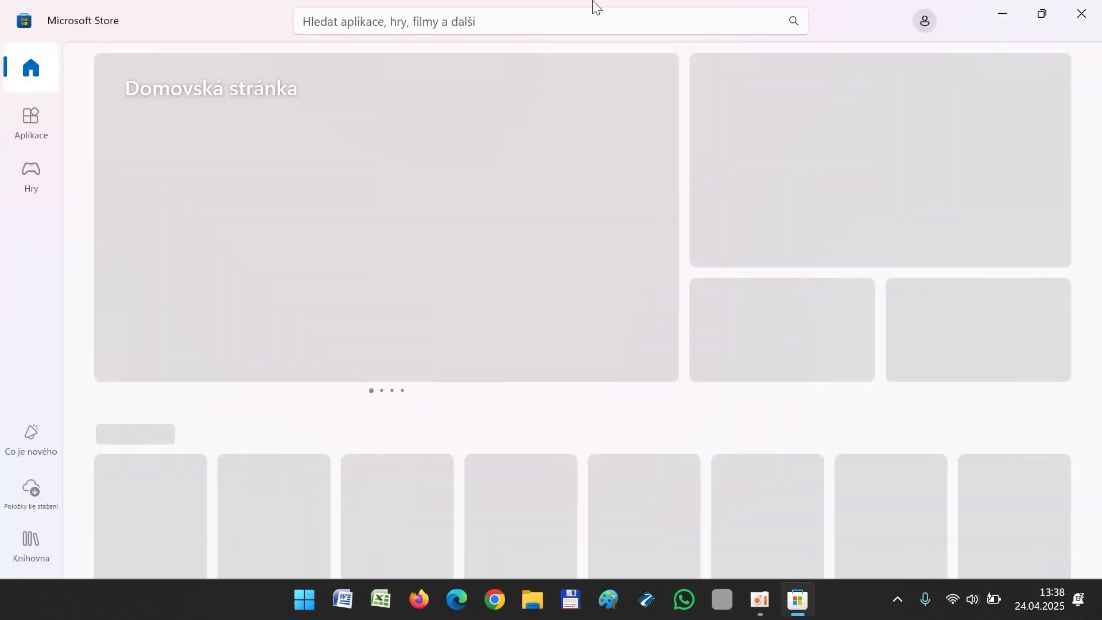
pyautogui.click(591, 21)
pyautogui.write('livel')
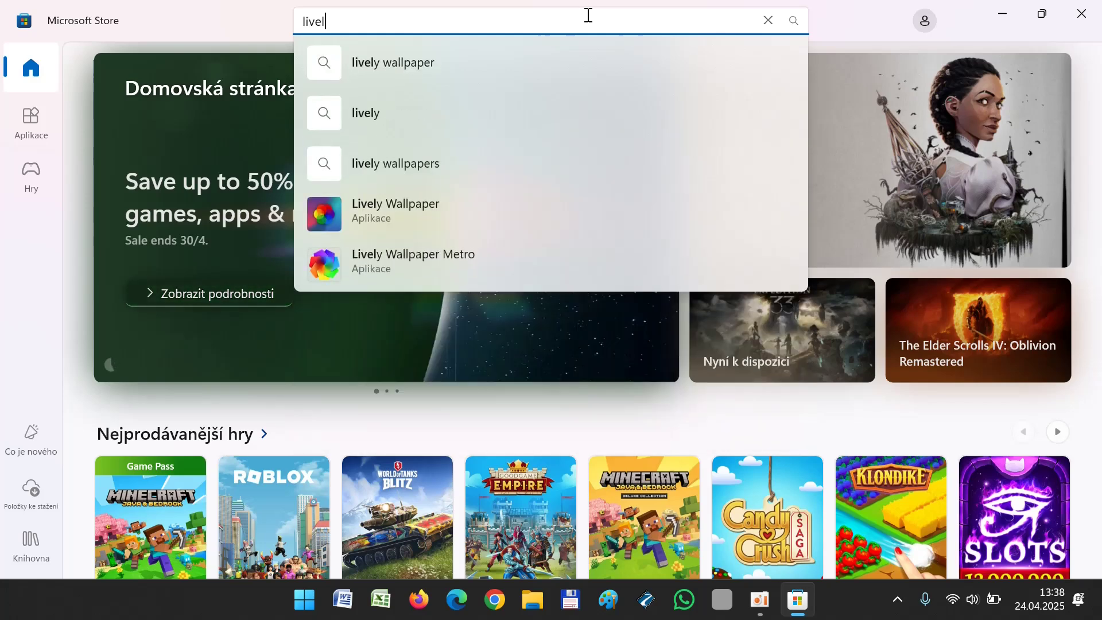
pyautogui.click(449, 214)
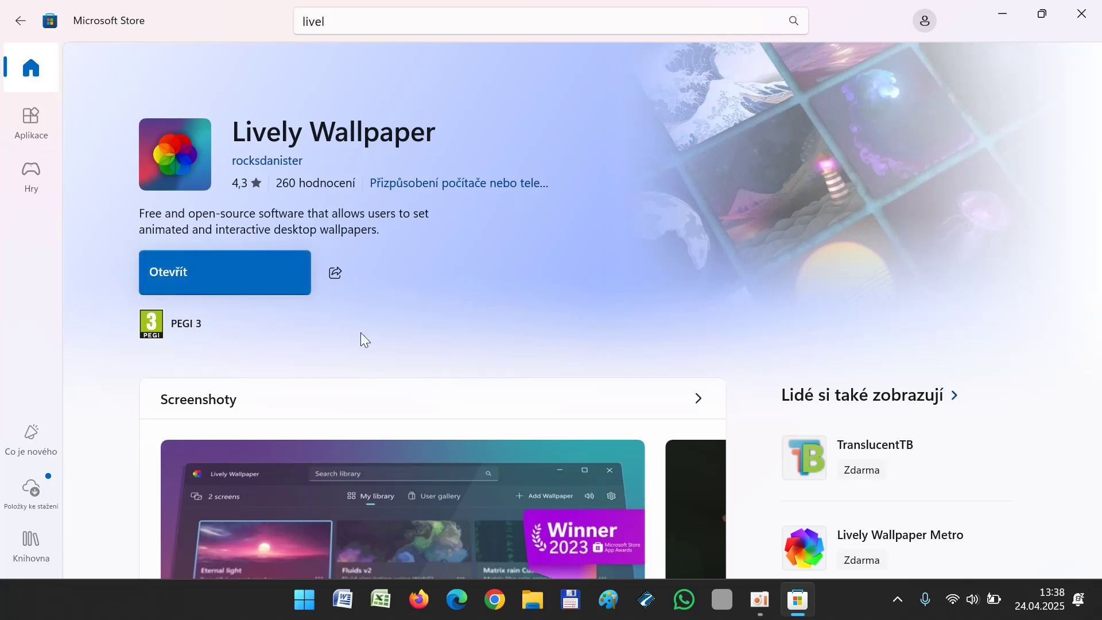
pyautogui.click(180, 280)
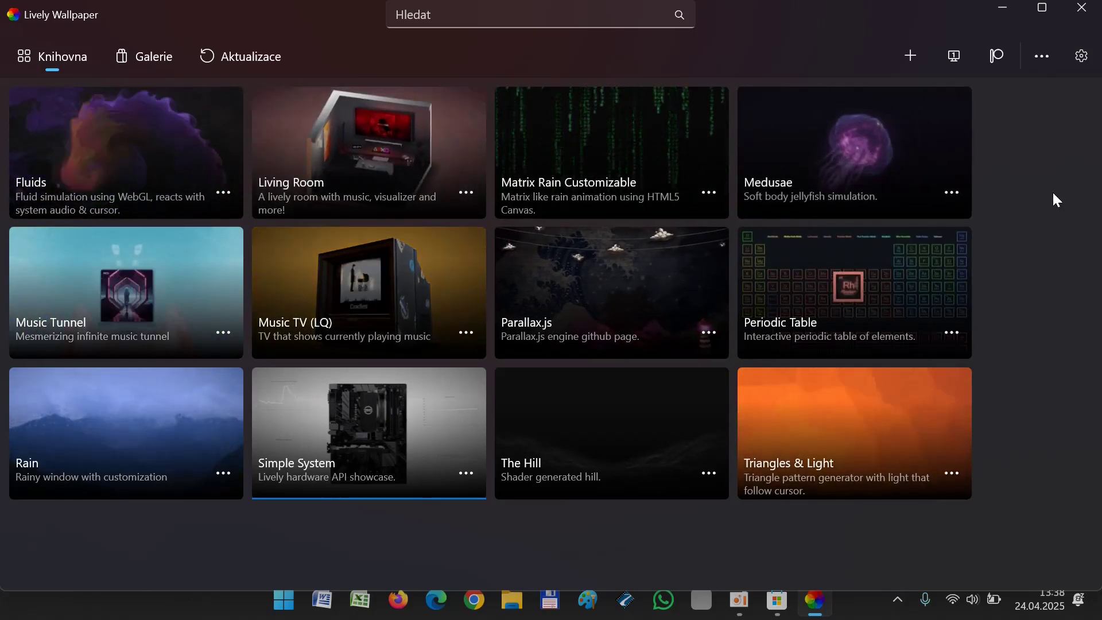
# - Examine Lively Wallpaper's general, performance, wallpaper and system settings, and return to the library
pyautogui.click(1082, 56)
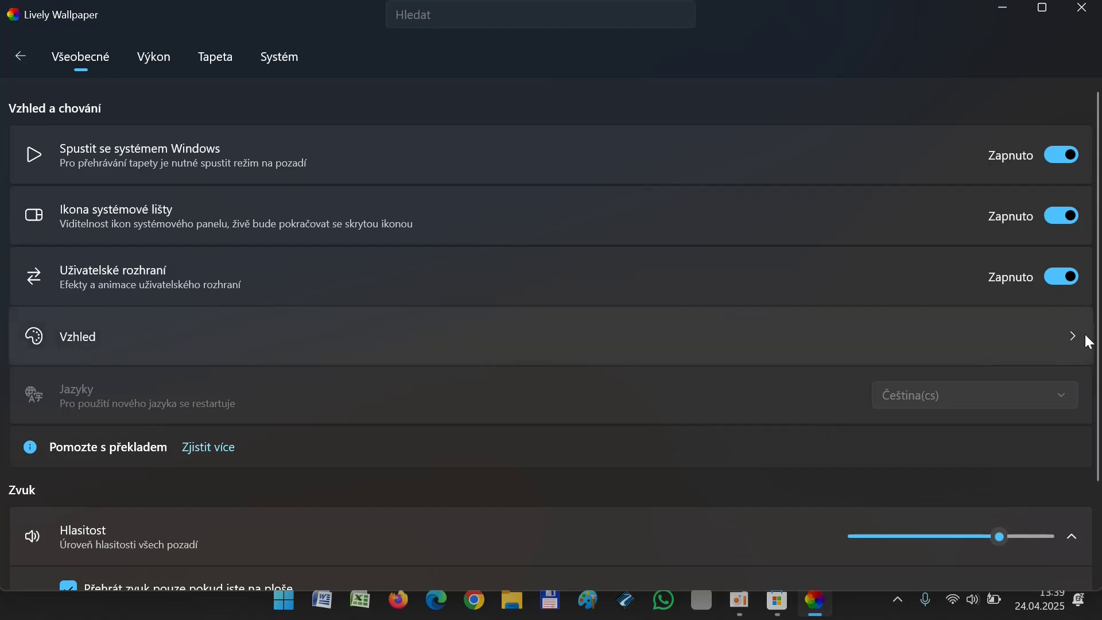
pyautogui.scroll(-2, 711, 520)
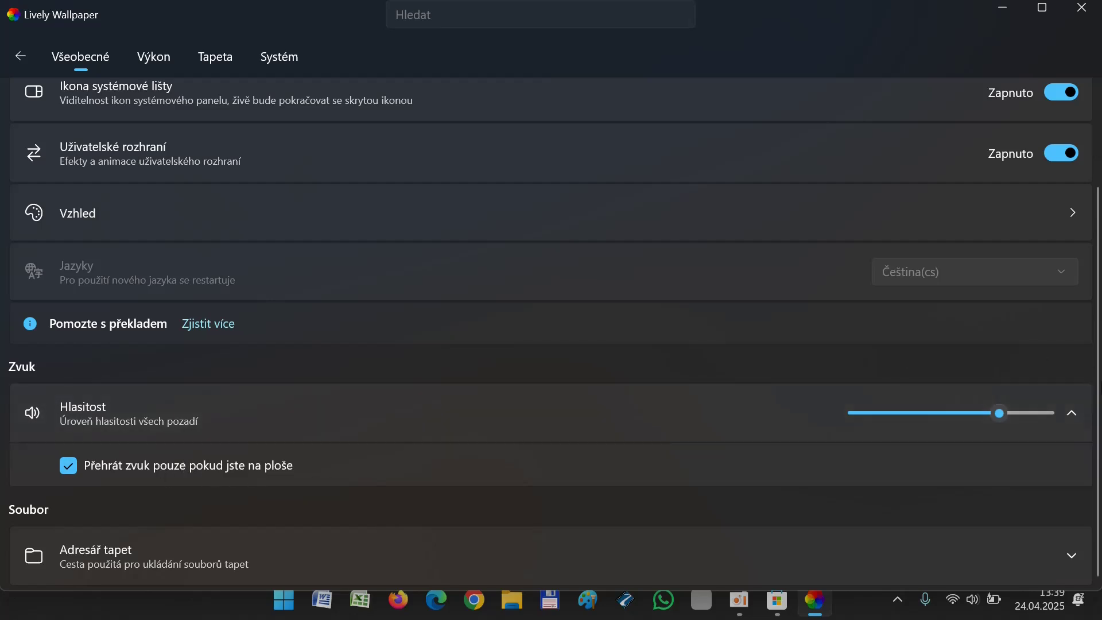
pyautogui.scroll(3, 1100, 451)
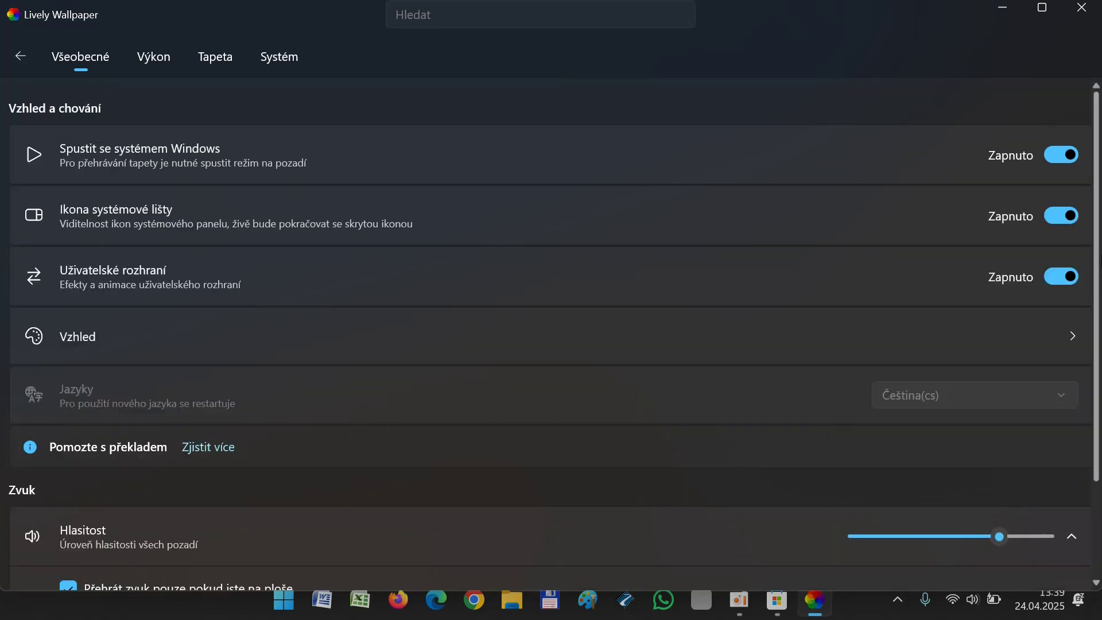
pyautogui.click(155, 69)
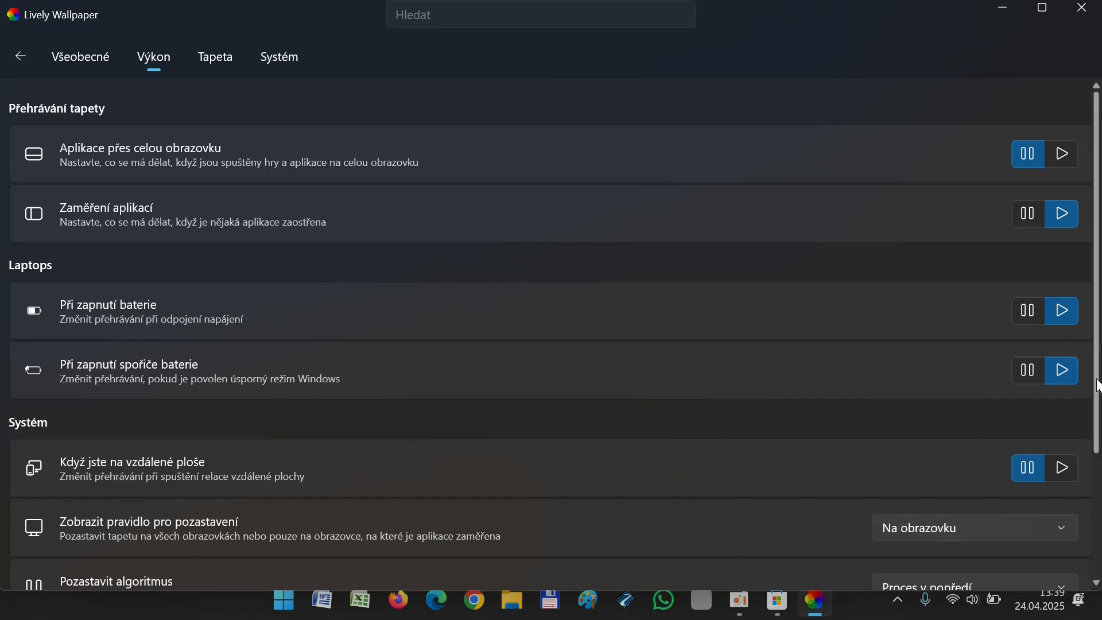
pyautogui.scroll(-3, 1096, 413)
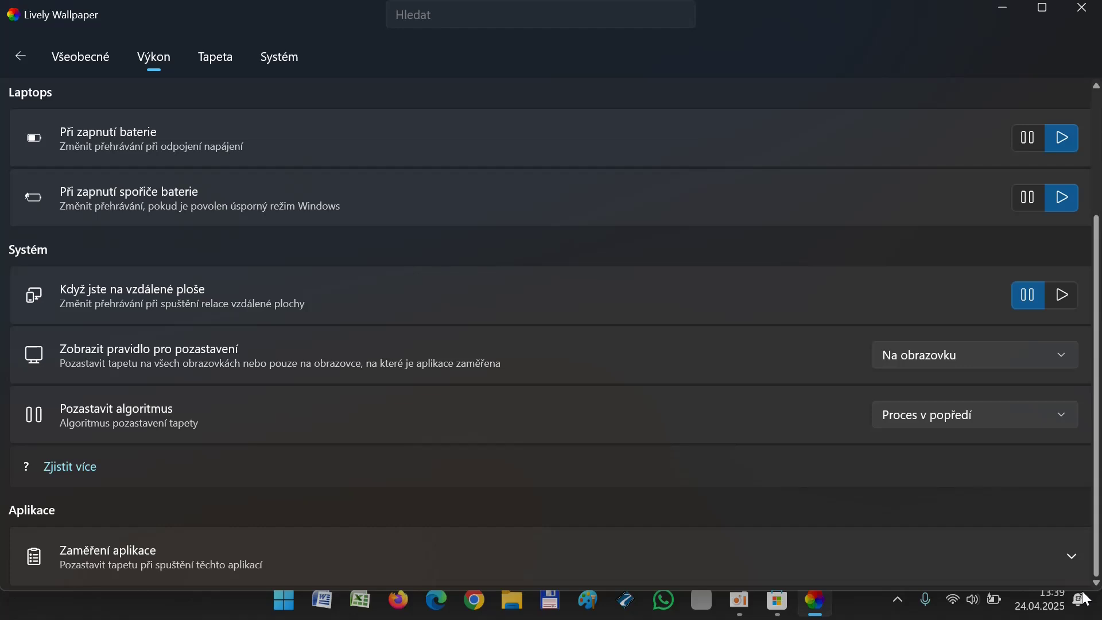
pyautogui.scroll(3, 1074, 143)
pyautogui.click(223, 67)
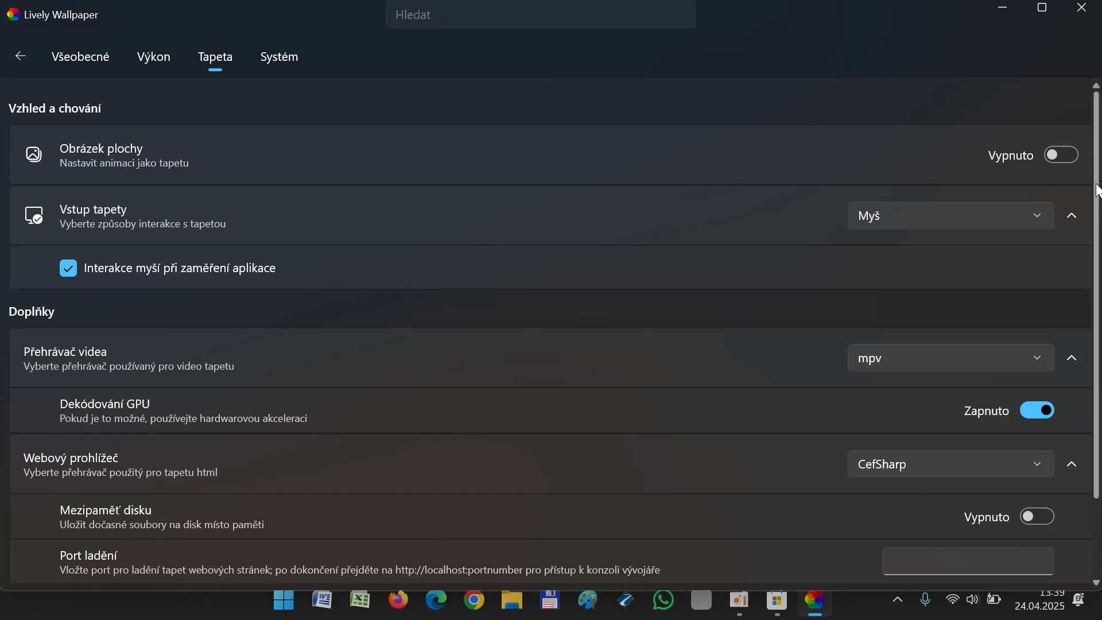
pyautogui.scroll(-2, 1098, 344)
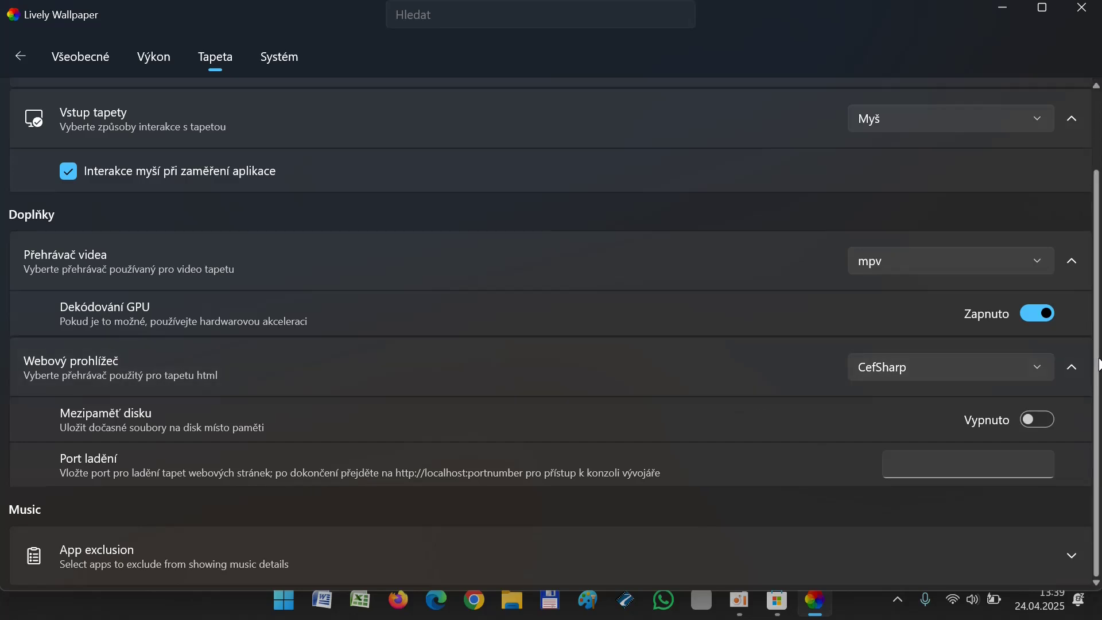
pyautogui.scroll(2, 1098, 135)
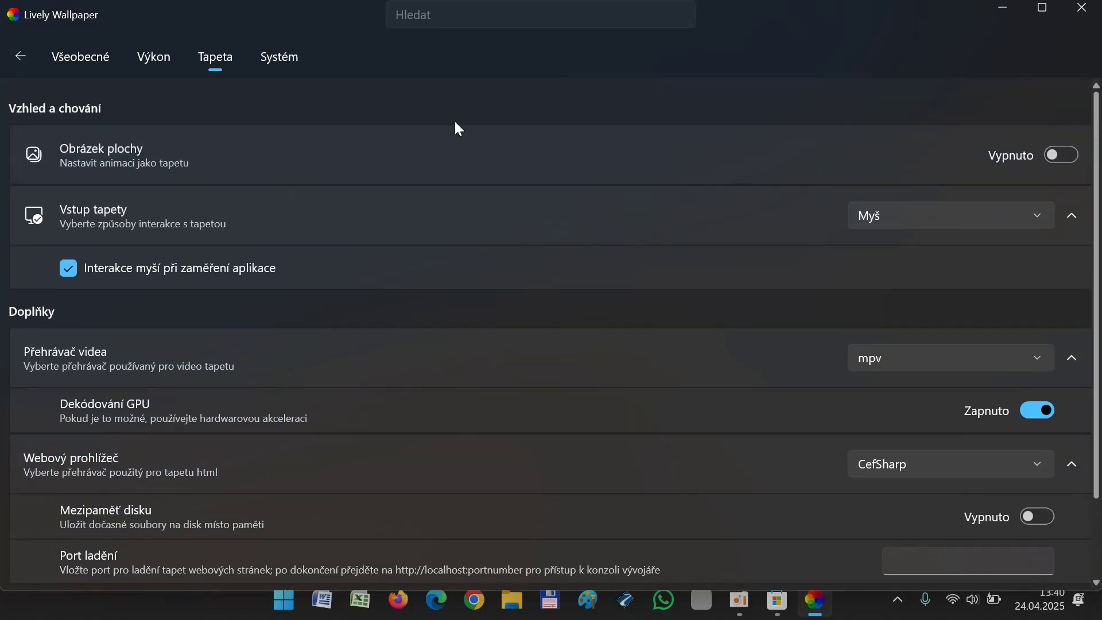
pyautogui.click(283, 58)
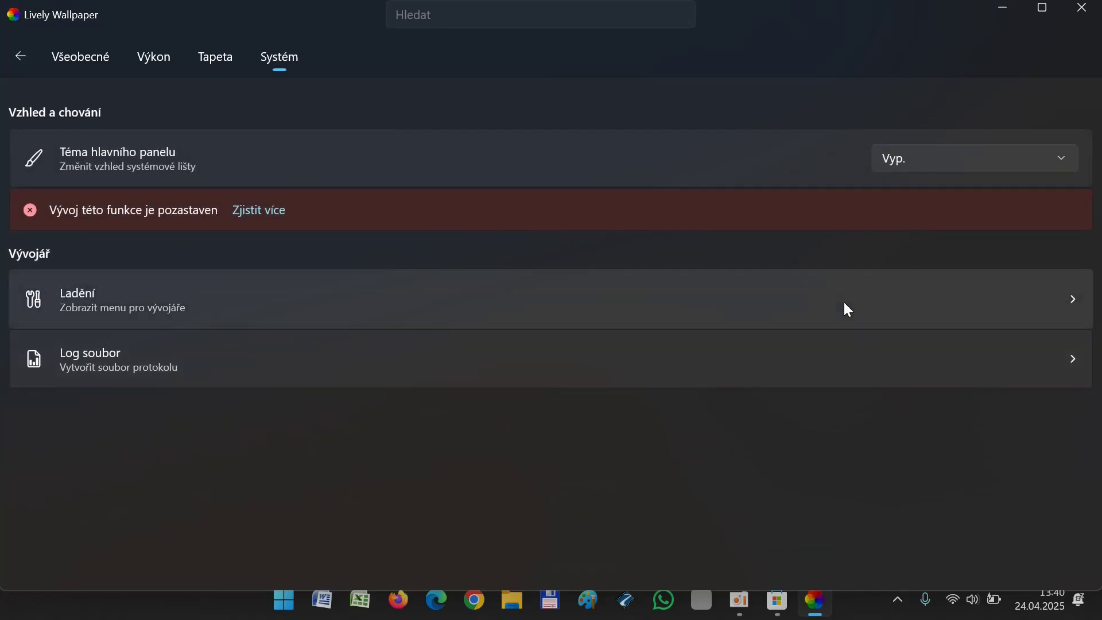
pyautogui.click(17, 56)
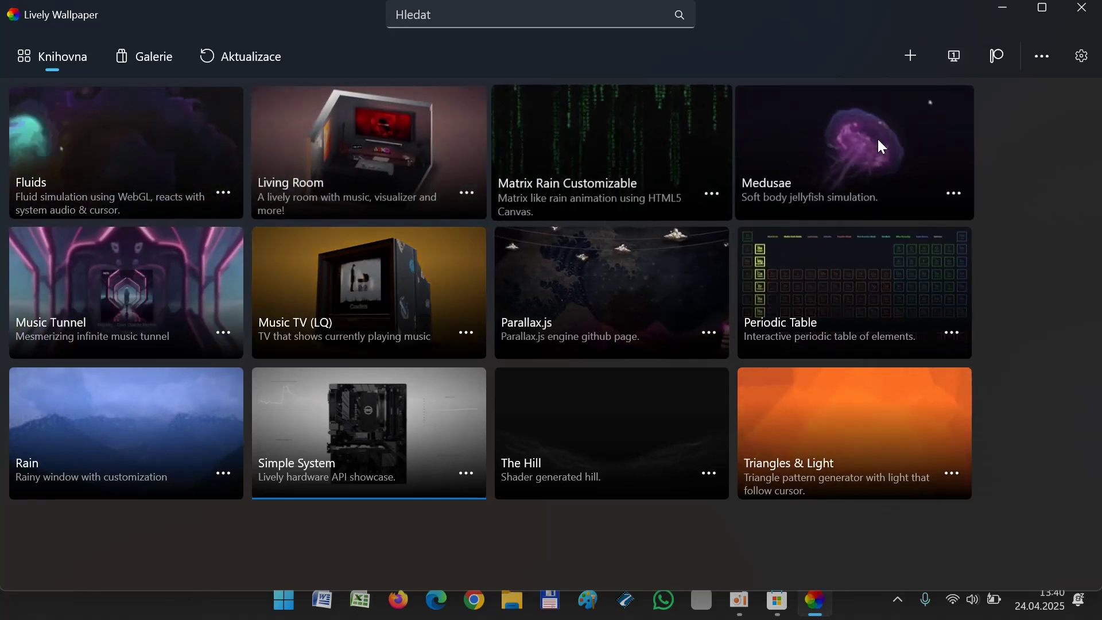
# - Review the options for adding a wallpaper and the app's update notes, ending back in the library
pyautogui.click(919, 59)
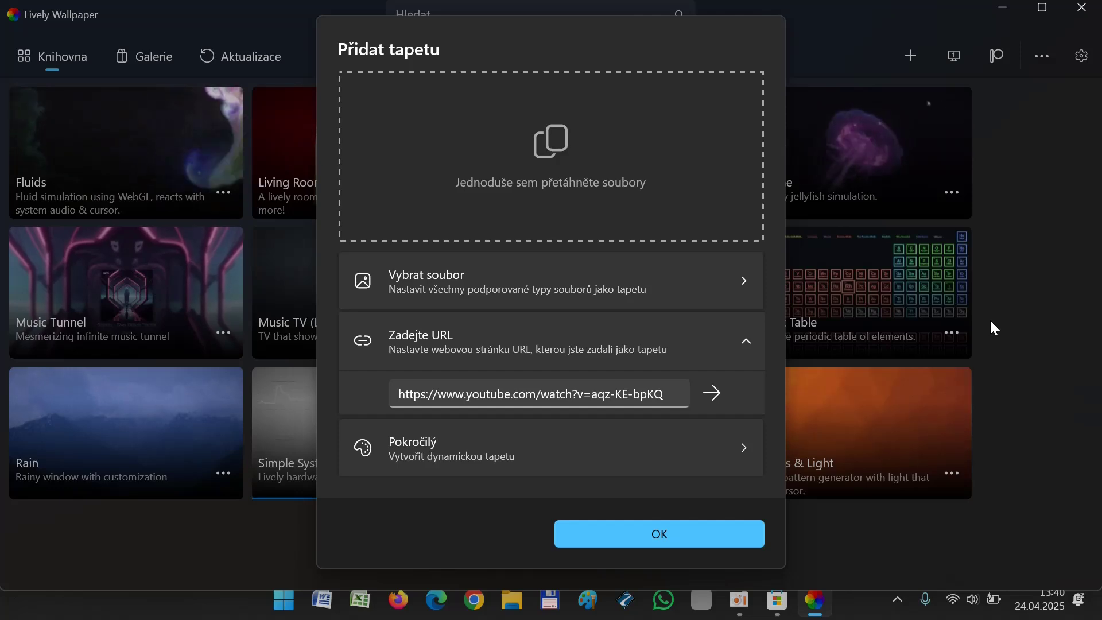
pyautogui.press('Escape')
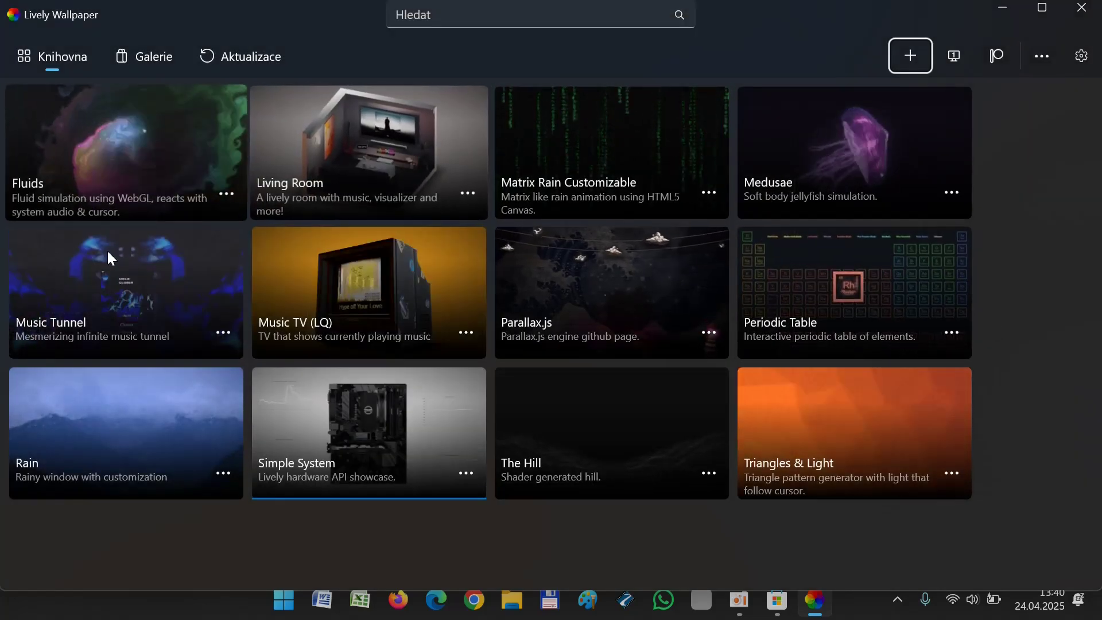
pyautogui.click(231, 66)
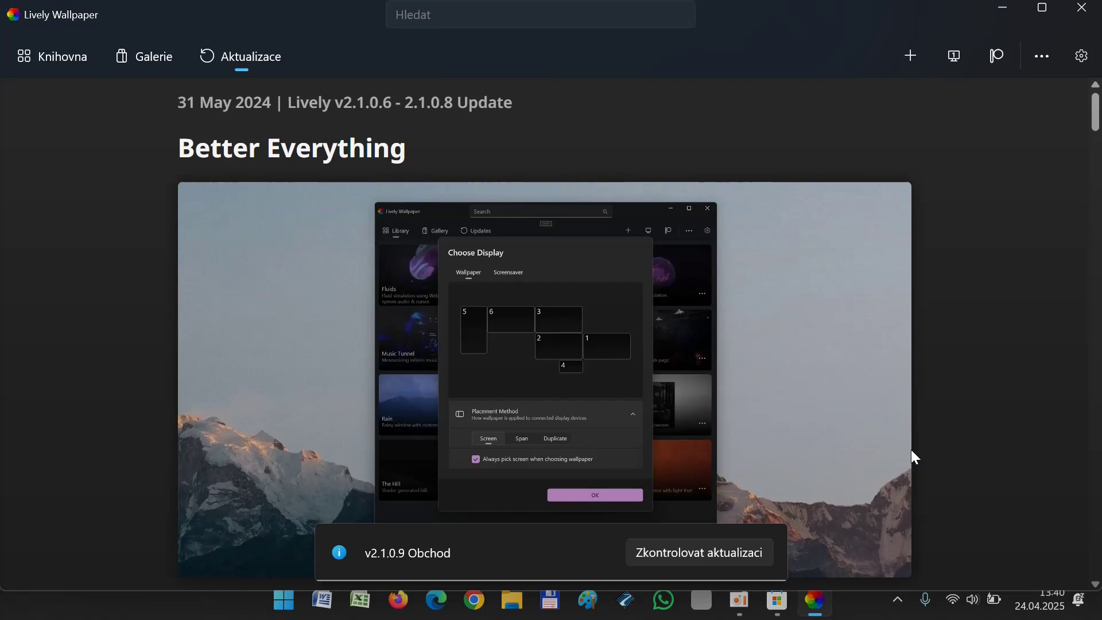
pyautogui.hotkey('alt', 'Left')
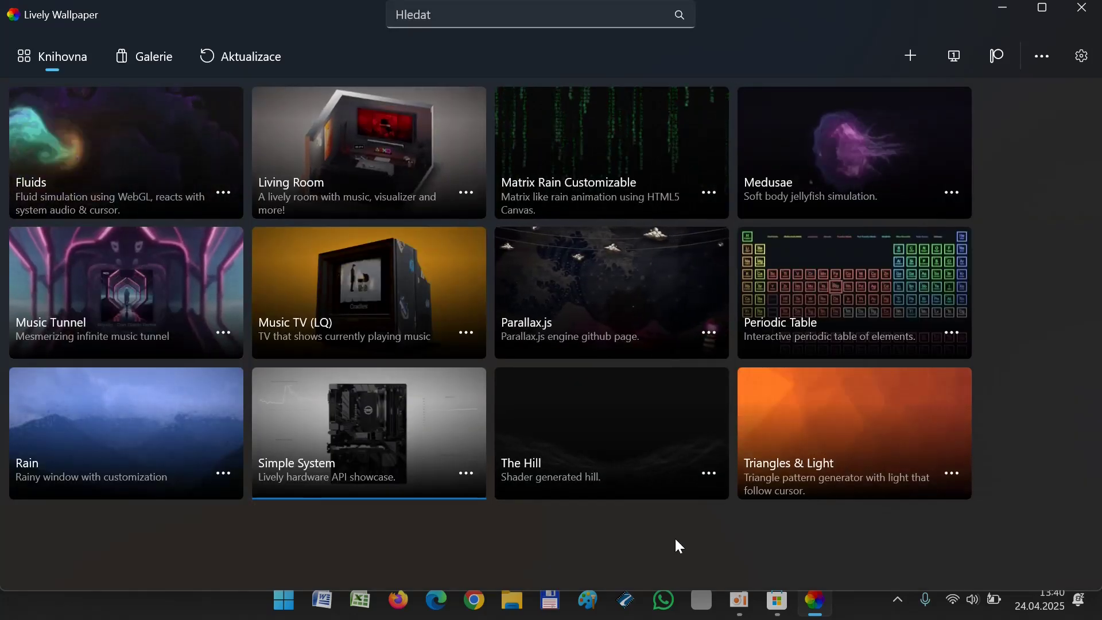
# - Apply the Fluids wallpaper from the library and show it on the desktop
pyautogui.click(229, 195)
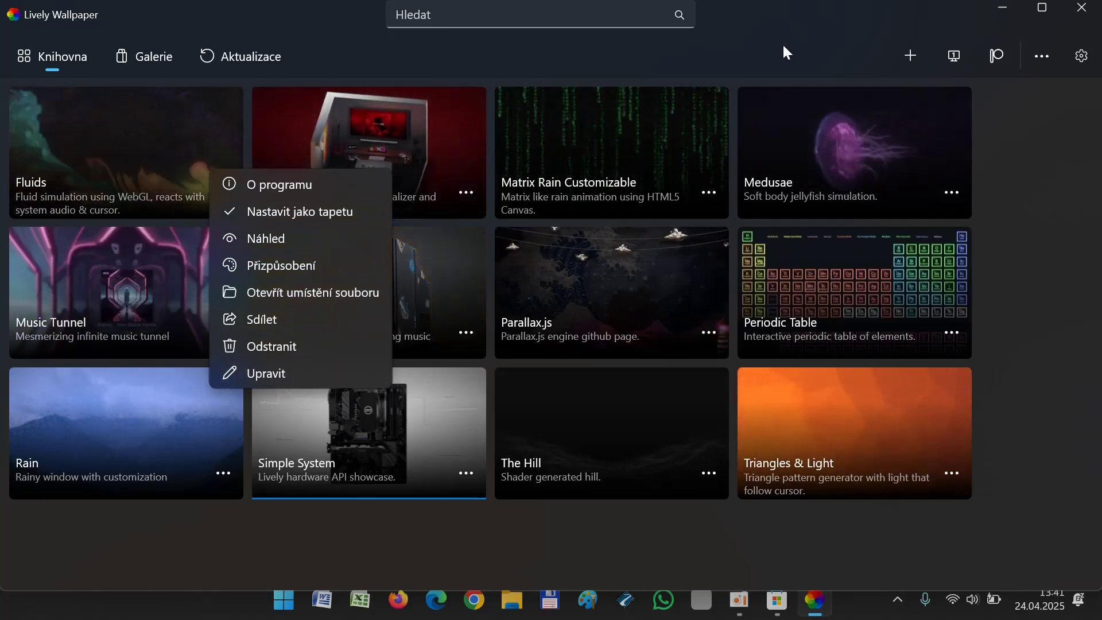
pyautogui.click(96, 164)
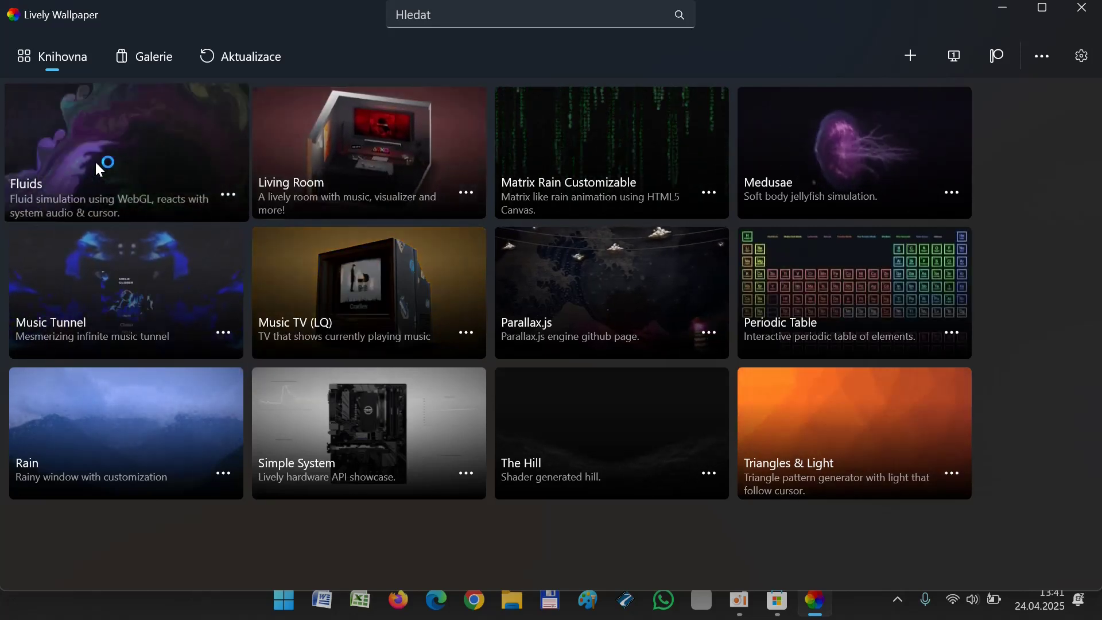
pyautogui.click(1003, 11)
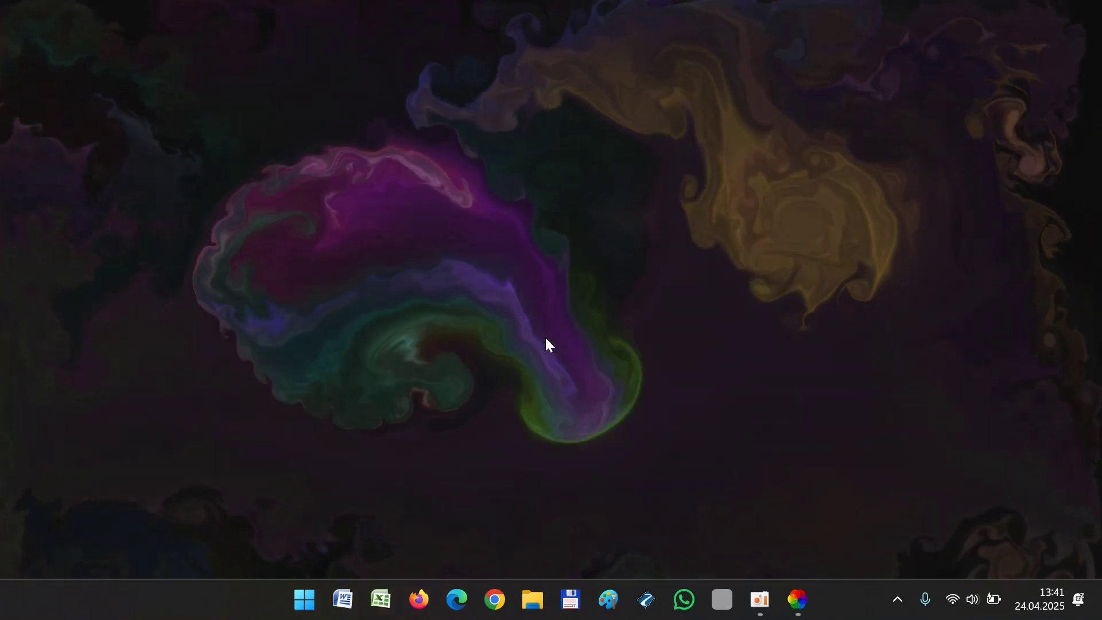
# - Return to the Lively Wallpaper library, apply the Living Room wallpaper and show it on the desktop
pyautogui.click(796, 600)
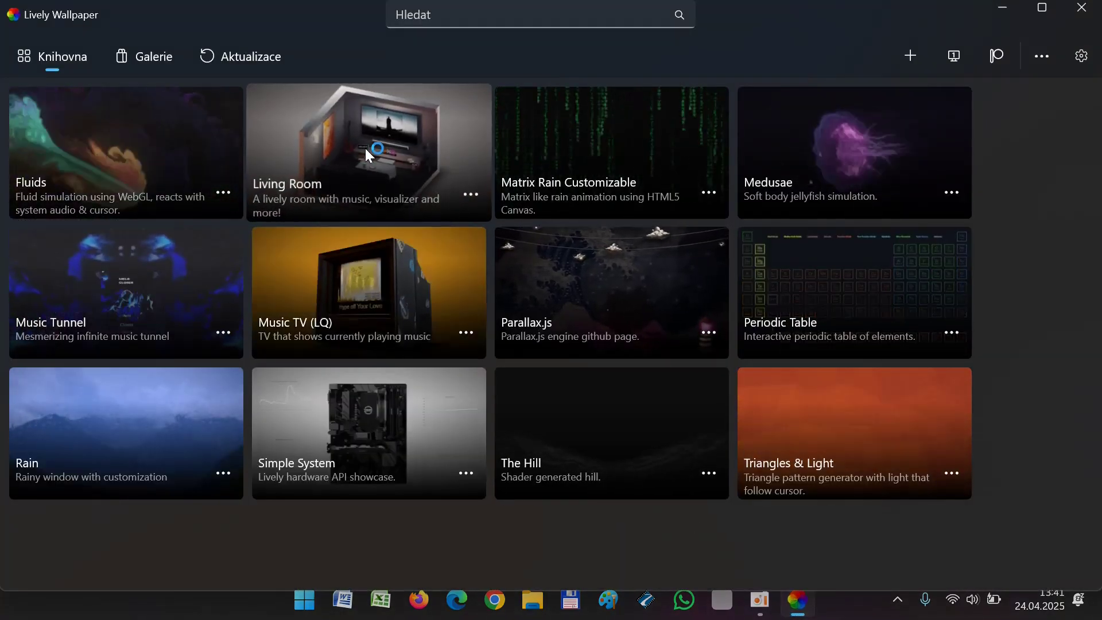
pyautogui.click(646, 349)
pyautogui.press('super+d')
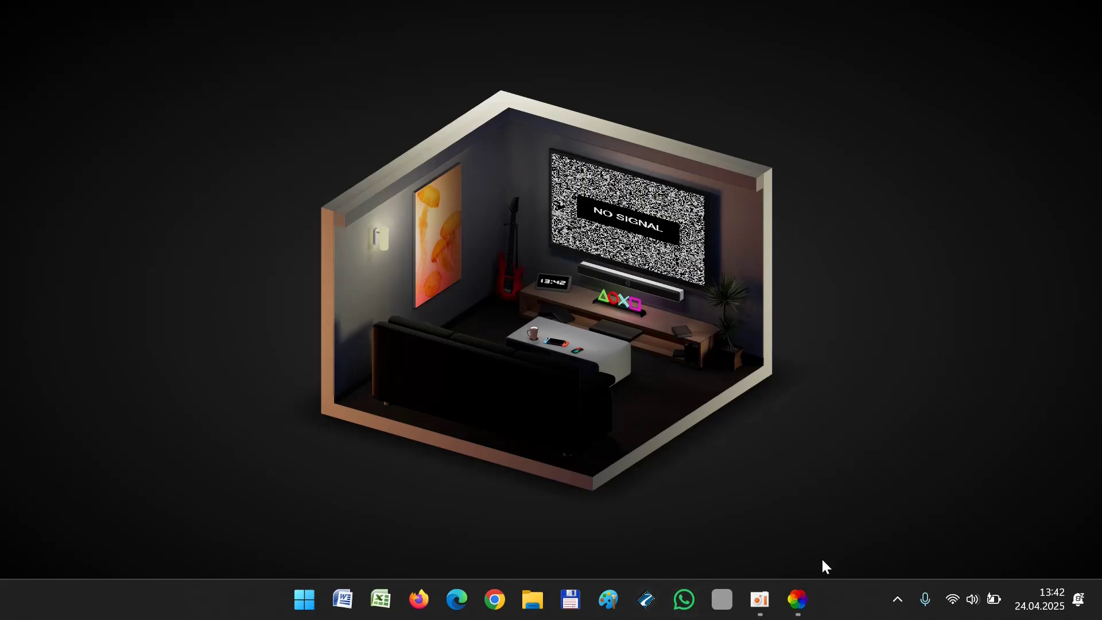
# - Return to the Lively Wallpaper library, apply Matrix Rain Customizable and show it on the desktop
pyautogui.click(798, 596)
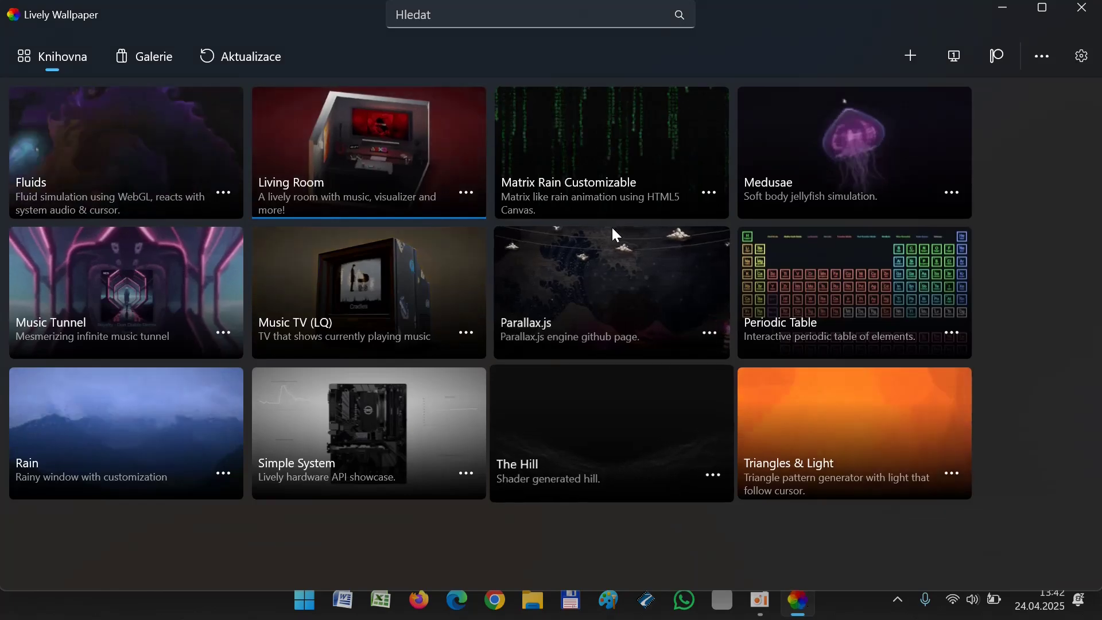
pyautogui.click(611, 166)
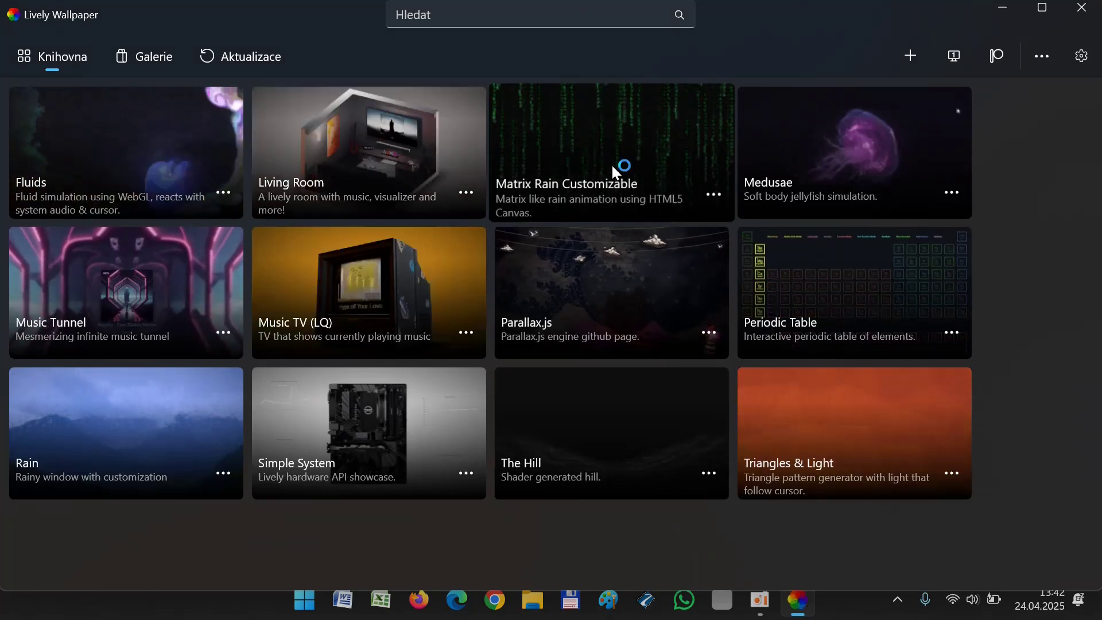
pyautogui.click(1003, 8)
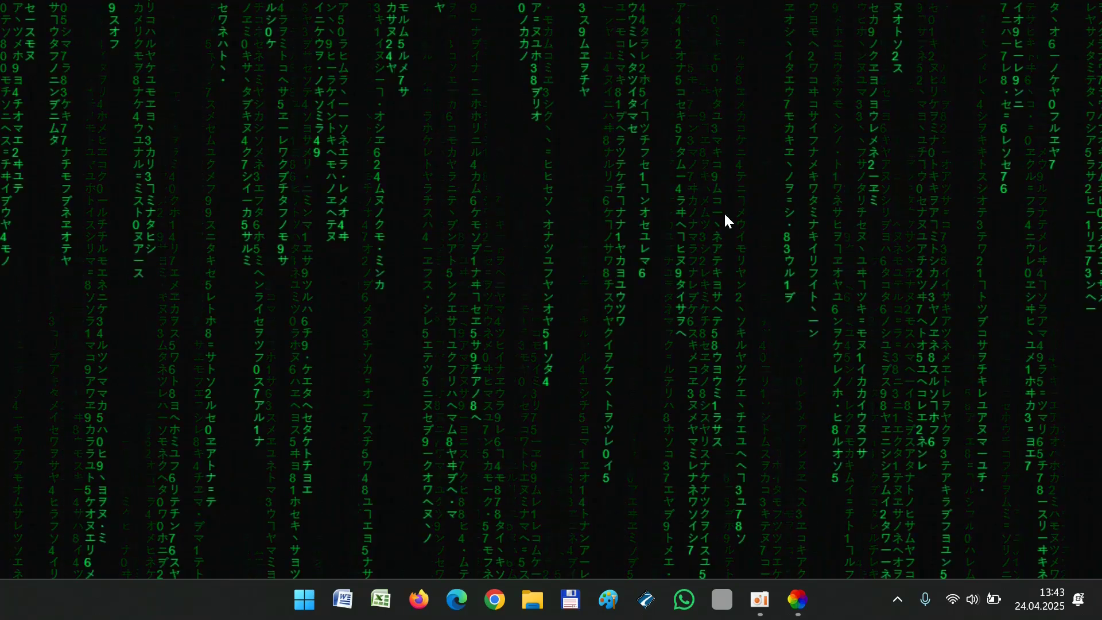
# - Return to the Lively Wallpaper library, apply the Medusae jellyfish wallpaper and show it on the desktop
pyautogui.click(797, 601)
pyautogui.click(862, 172)
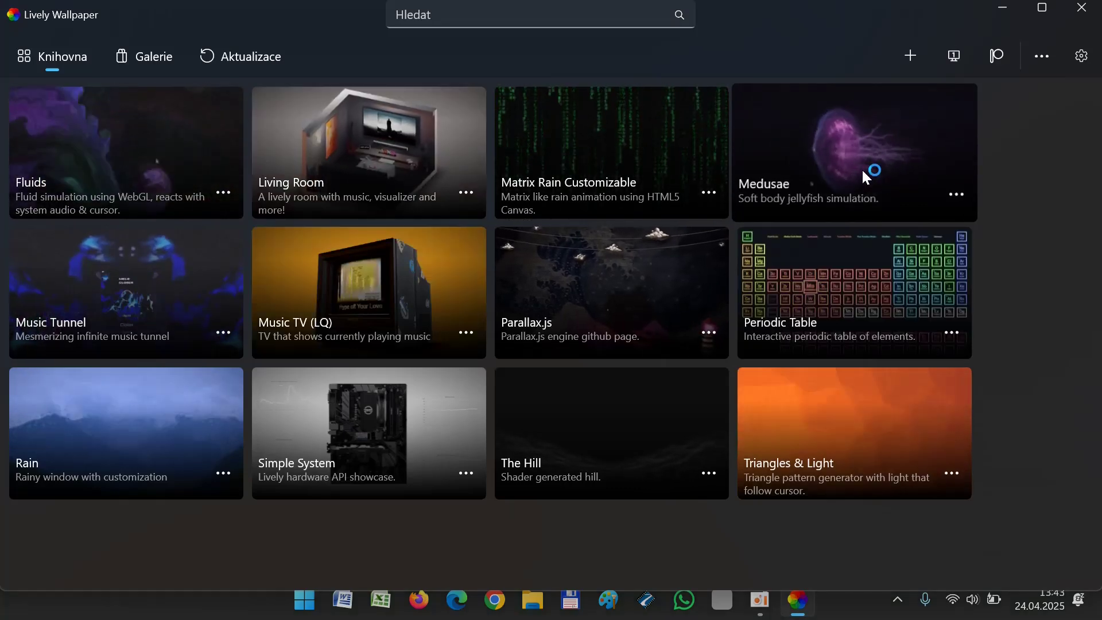
pyautogui.click(1043, 8)
pyautogui.click(985, 53)
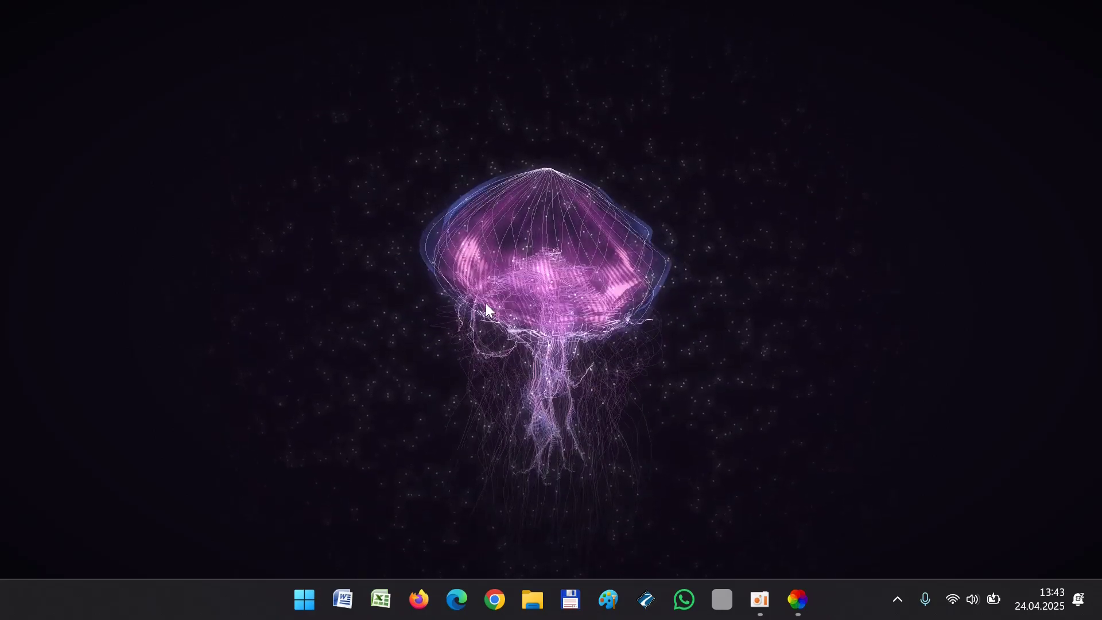
# - Return to the Lively Wallpaper library, apply the Music Tunnel wallpaper and show it on the desktop
pyautogui.moveTo(796, 613)
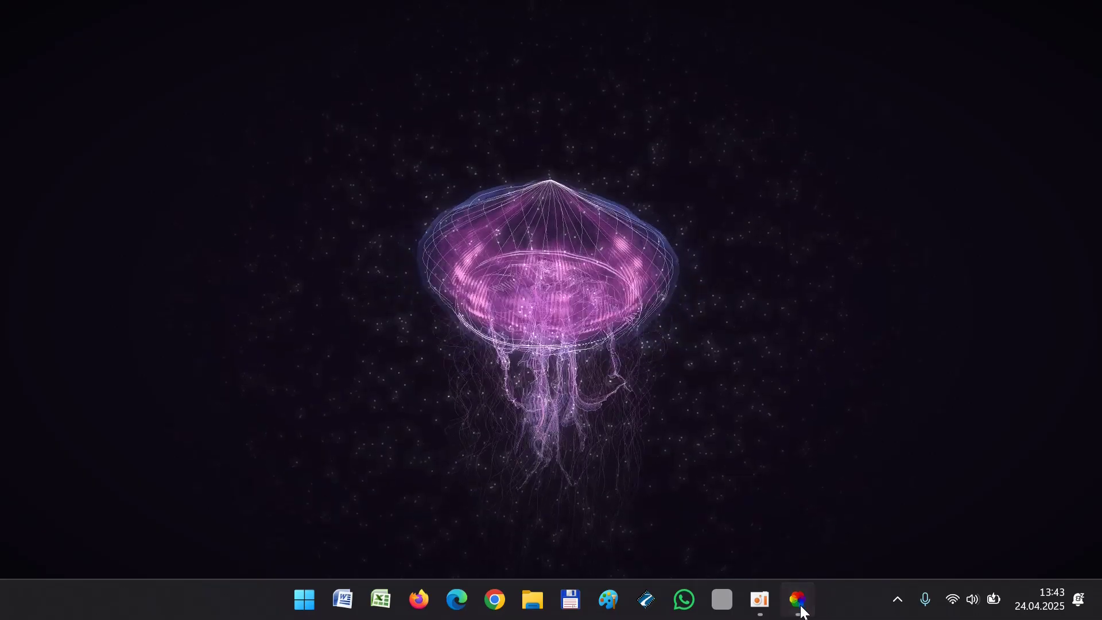
pyautogui.click(799, 608)
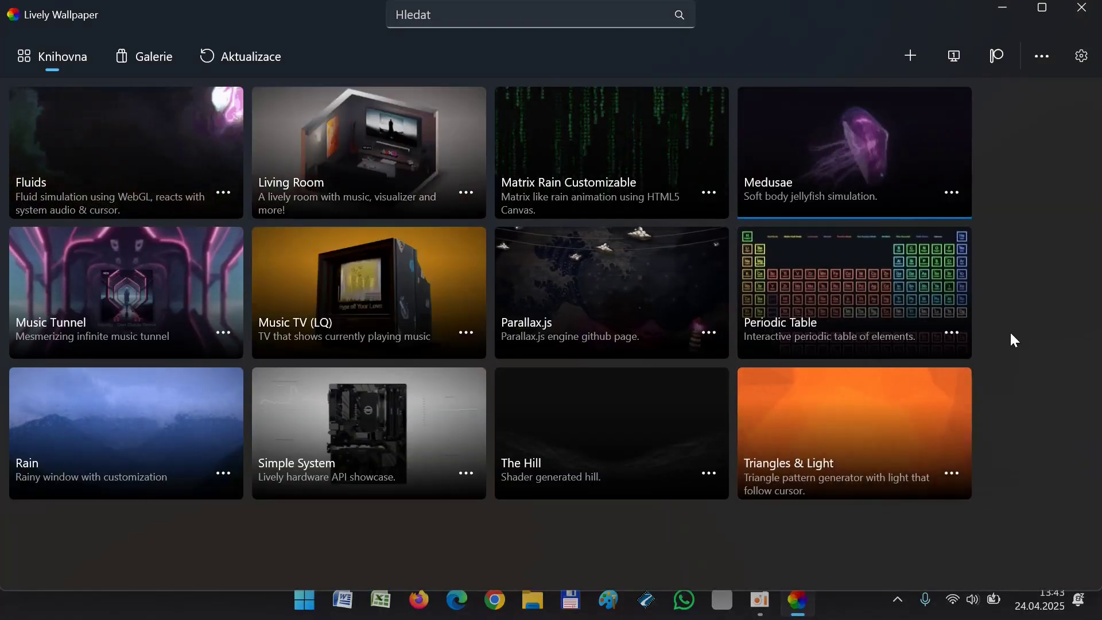
pyautogui.click(109, 272)
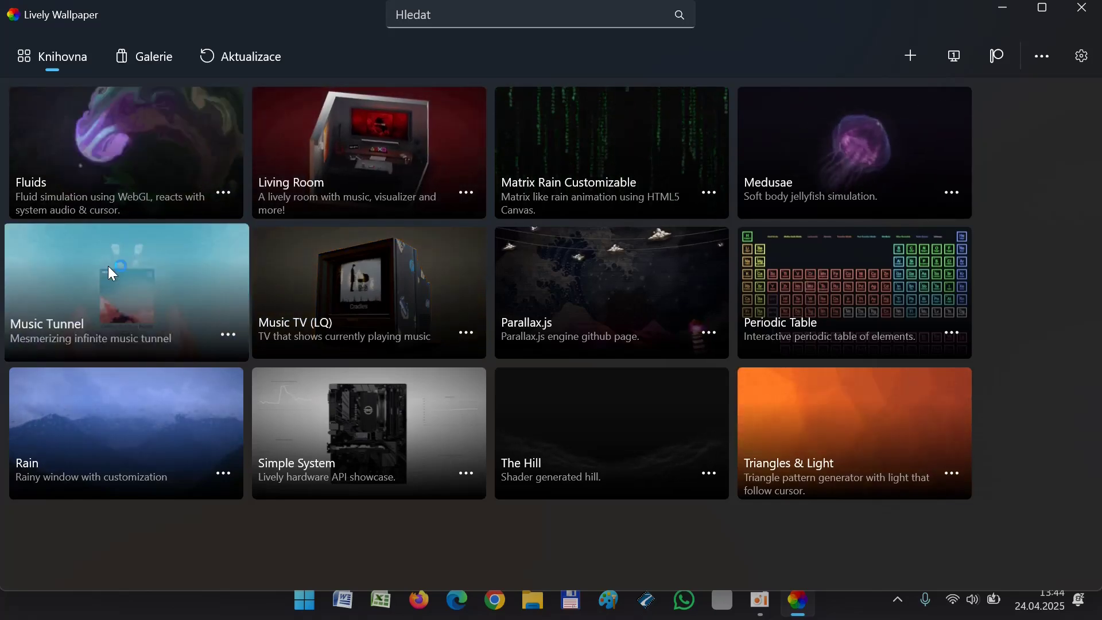
pyautogui.click(1001, 9)
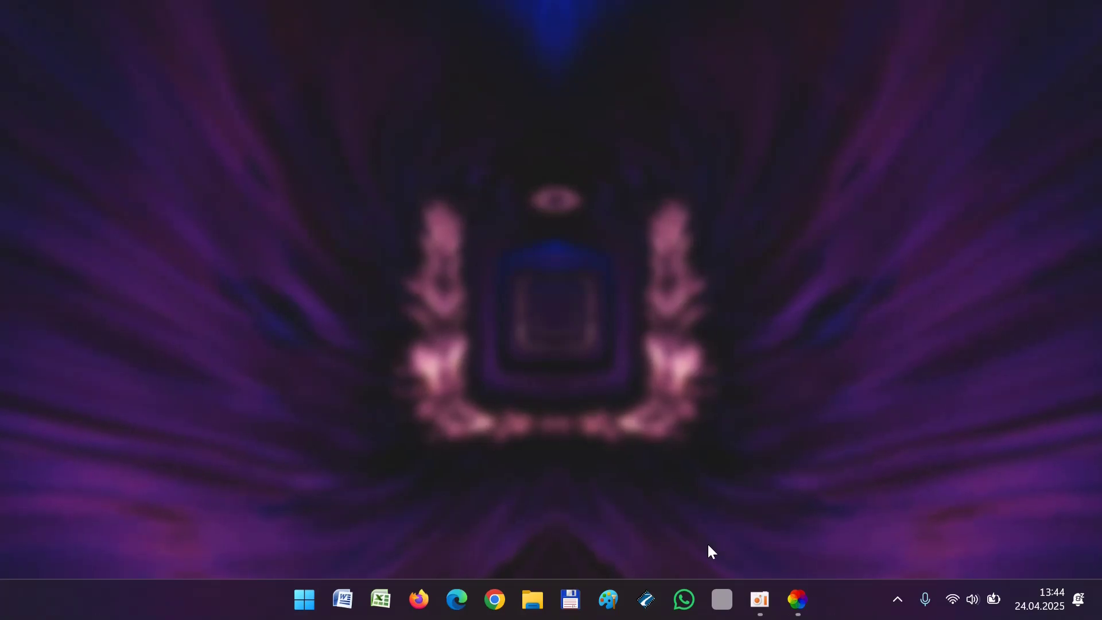
# - Return to the Lively Wallpaper library, apply the Music TV (LQ) wallpaper and show it on the desktop
pyautogui.click(801, 603)
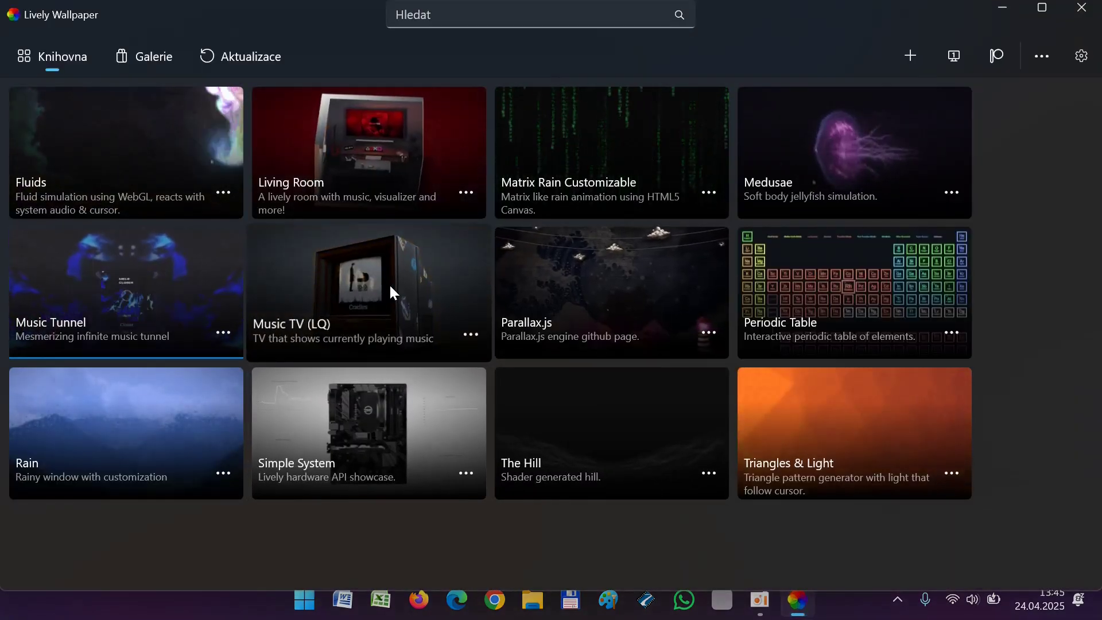
pyautogui.click(390, 286)
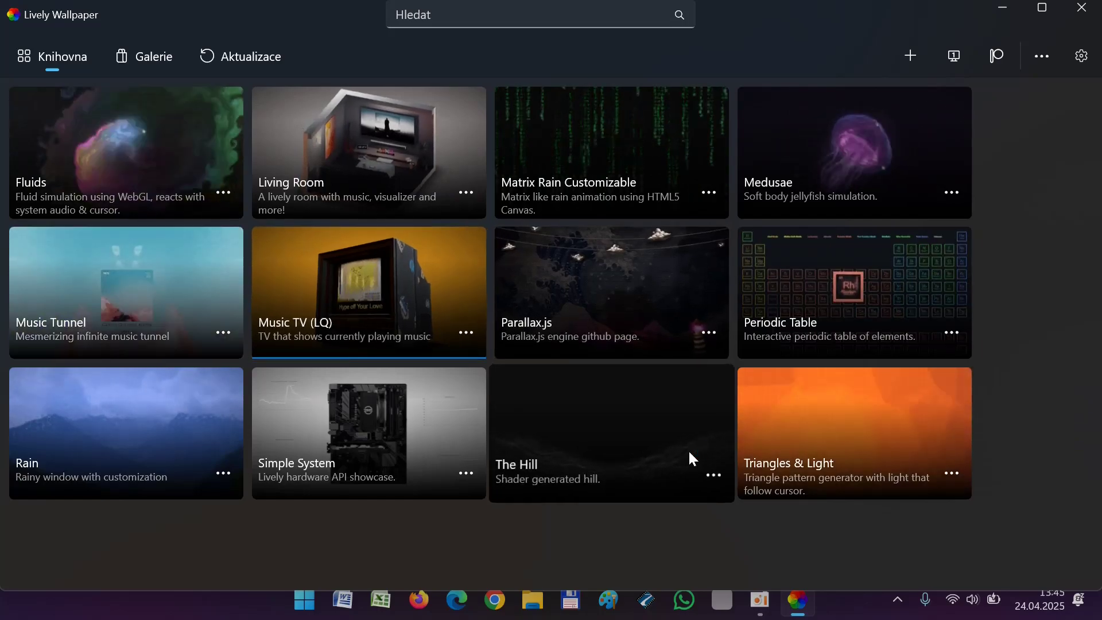
pyautogui.click(667, 428)
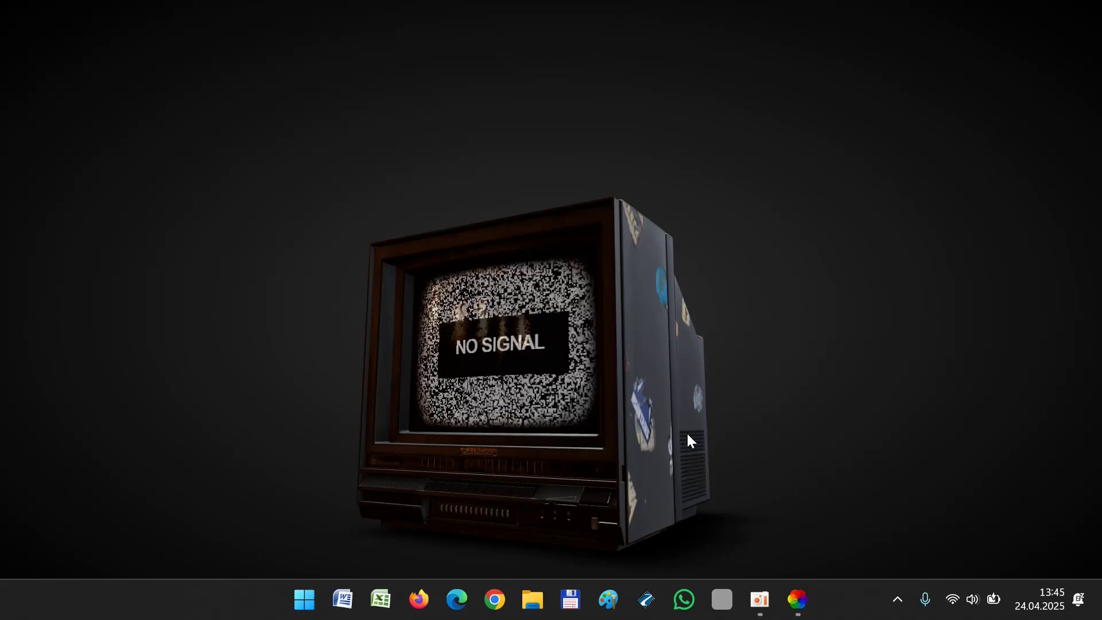
# - Return to the Lively Wallpaper library, apply the Parallax.js wallpaper and show it on the desktop
pyautogui.click(795, 600)
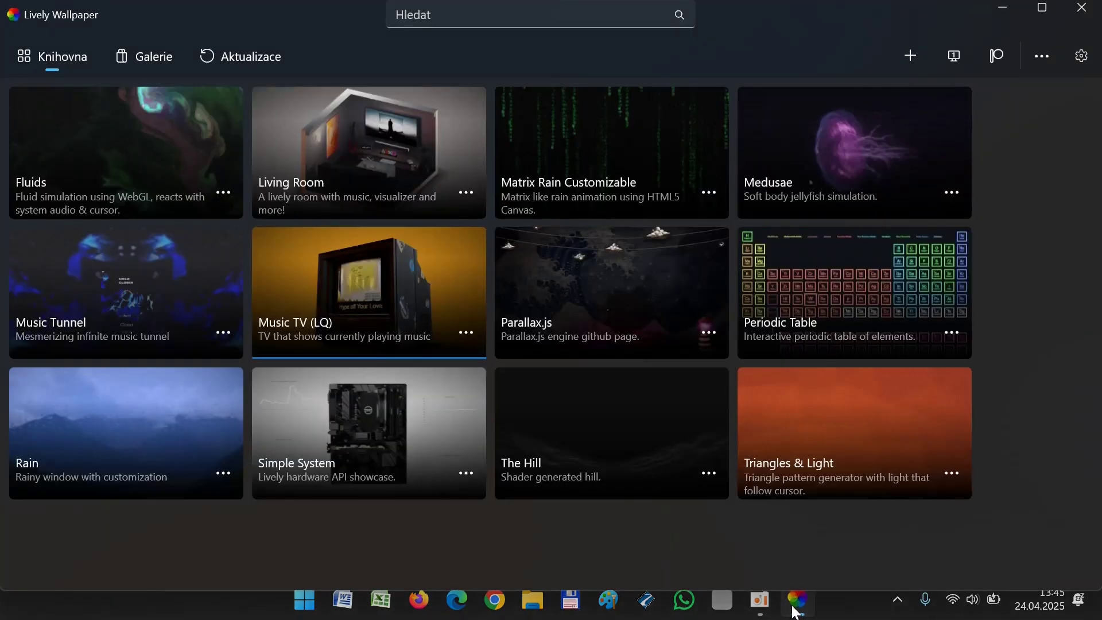
pyautogui.click(624, 319)
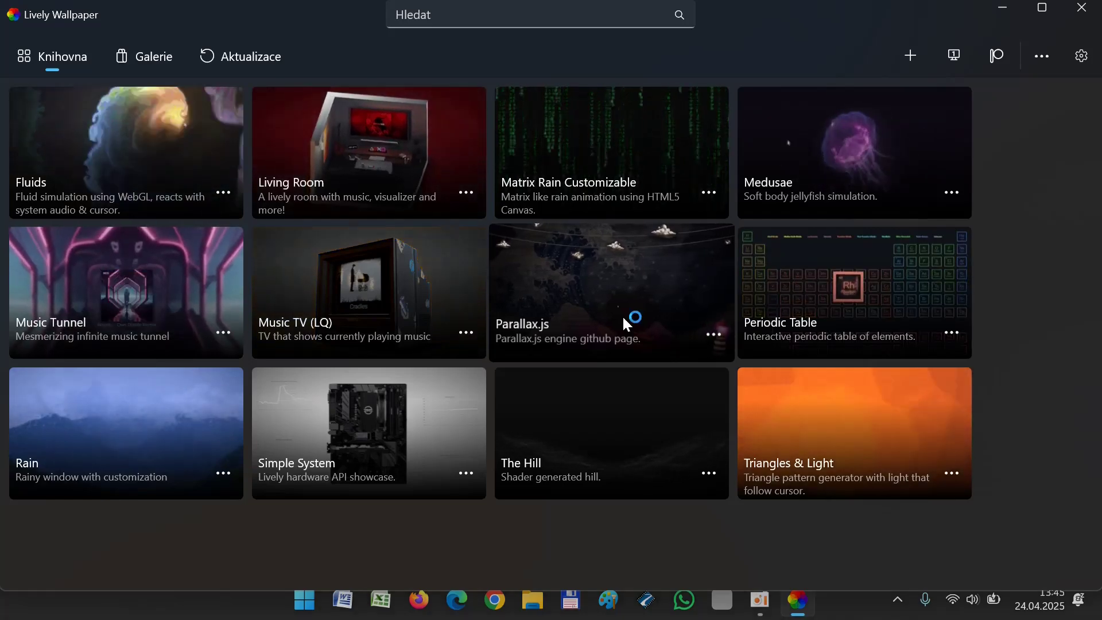
pyautogui.click(1003, 8)
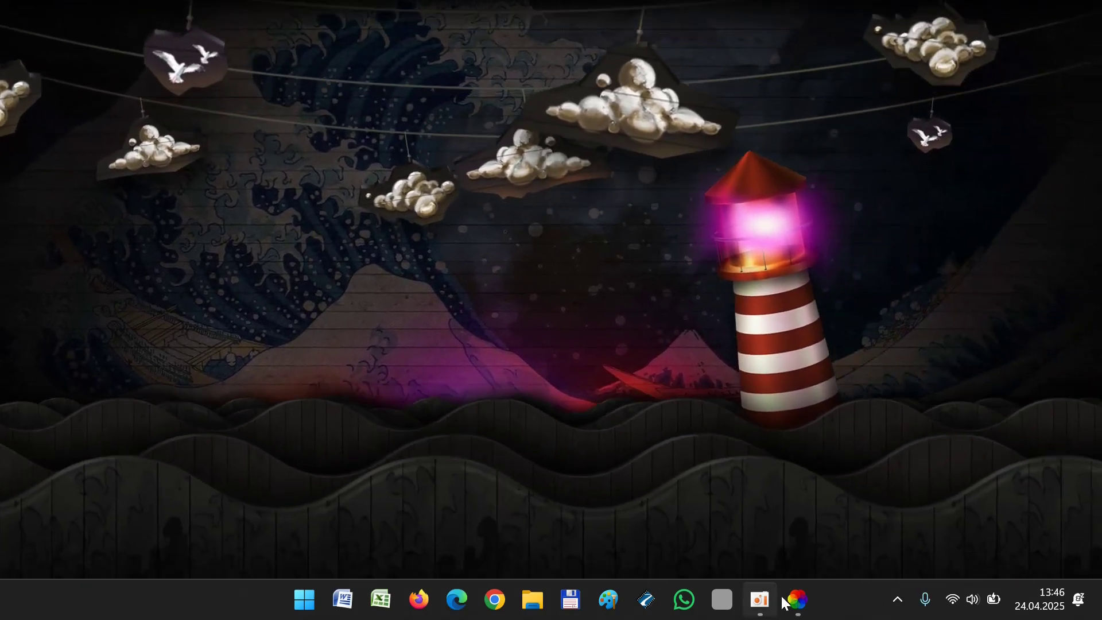
# - Return to the Lively Wallpaper library, apply the Periodic Table wallpaper and show it on the desktop
pyautogui.click(796, 601)
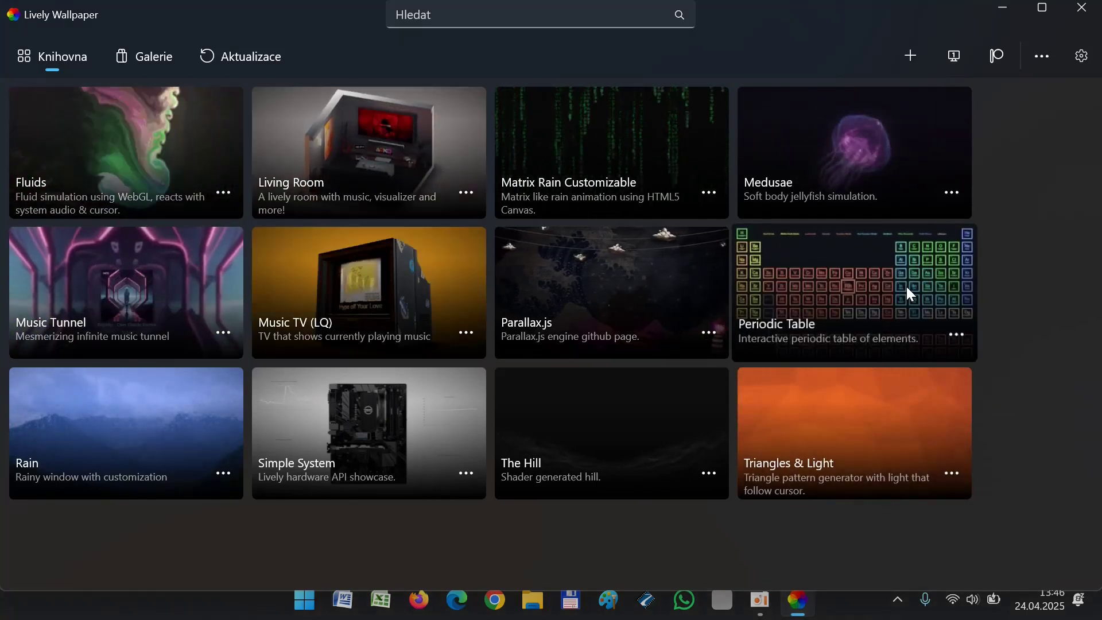
pyautogui.click(906, 287)
pyautogui.click(1004, 10)
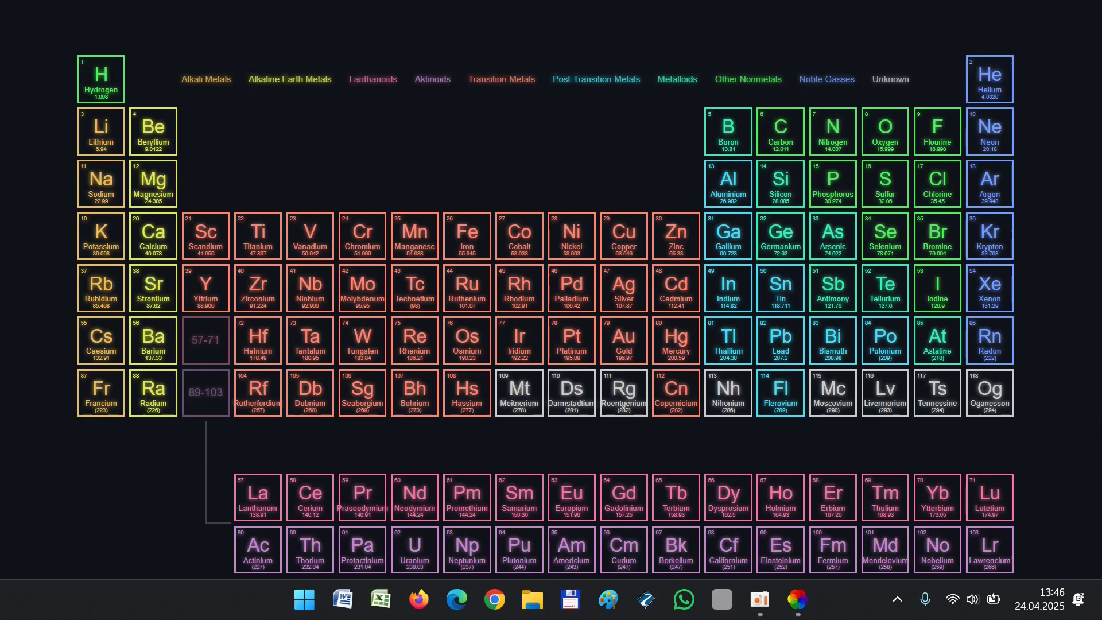
# - Enlarge the Helium and Radium tiles of the periodic table wallpaper in turn, closing each one again
pyautogui.click(990, 78)
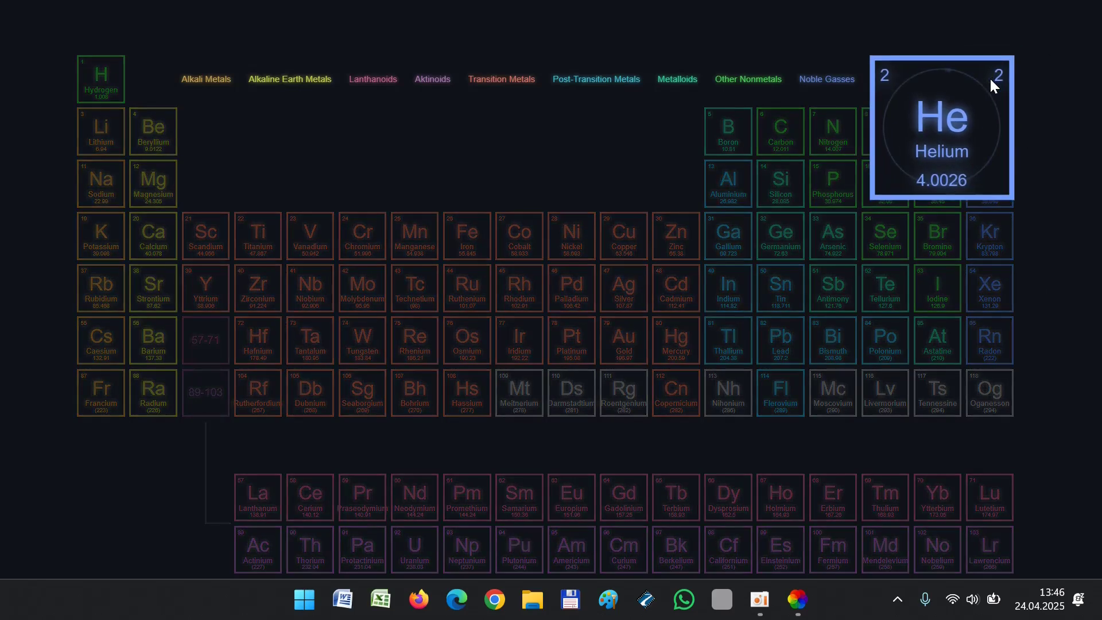
pyautogui.click(1064, 224)
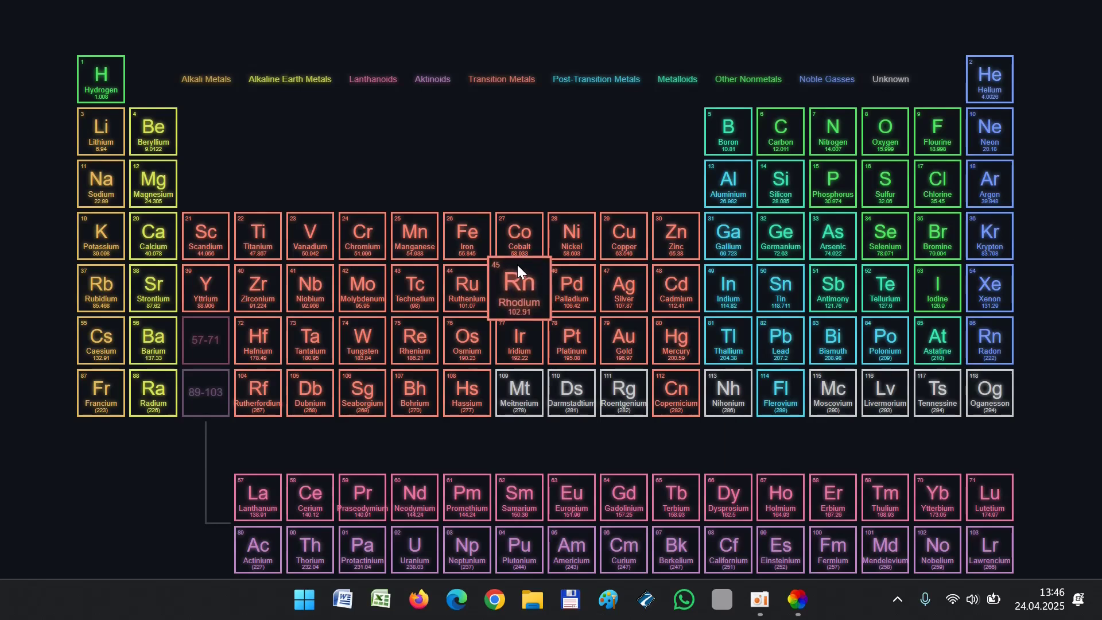
pyautogui.click(151, 394)
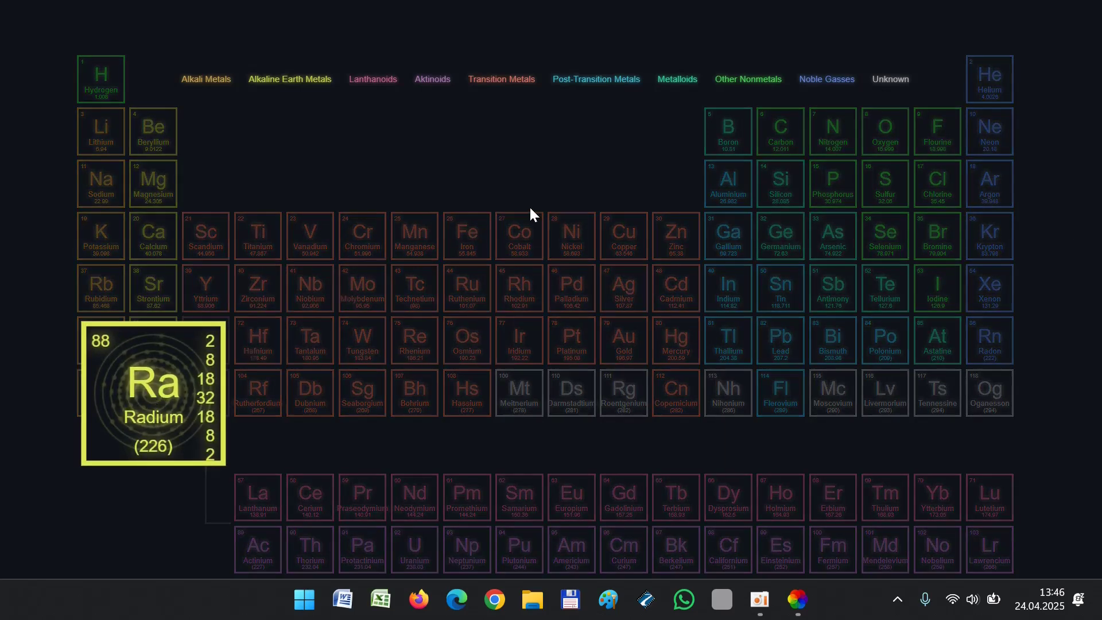
pyautogui.click(546, 162)
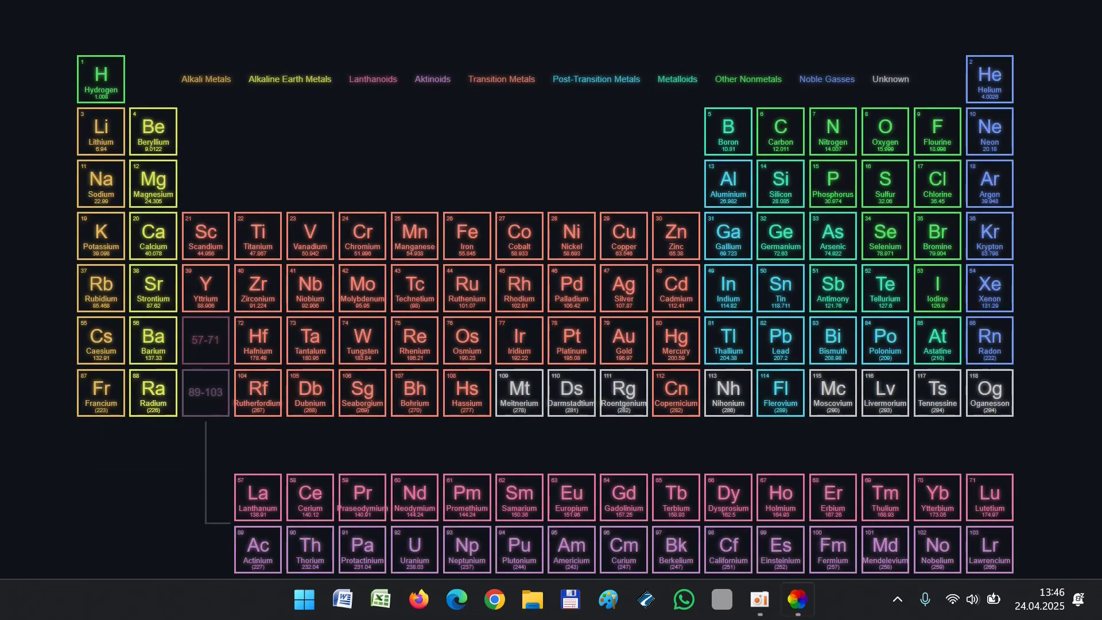
# - Return to the Lively Wallpaper library, apply the Rain wallpaper and show it on the desktop
pyautogui.click(797, 599)
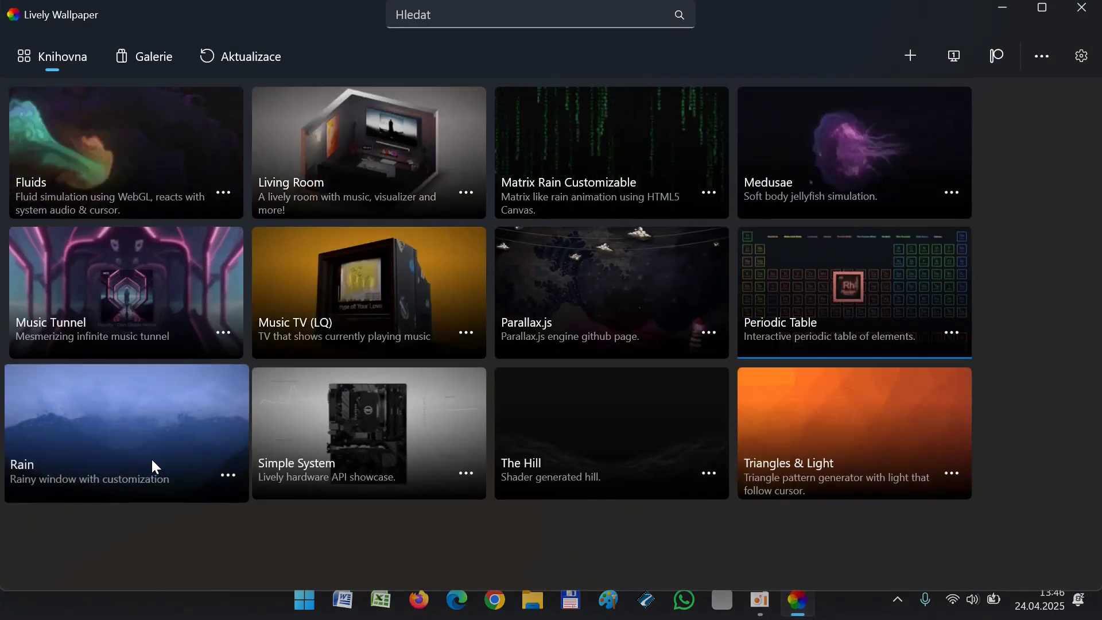
pyautogui.click(152, 459)
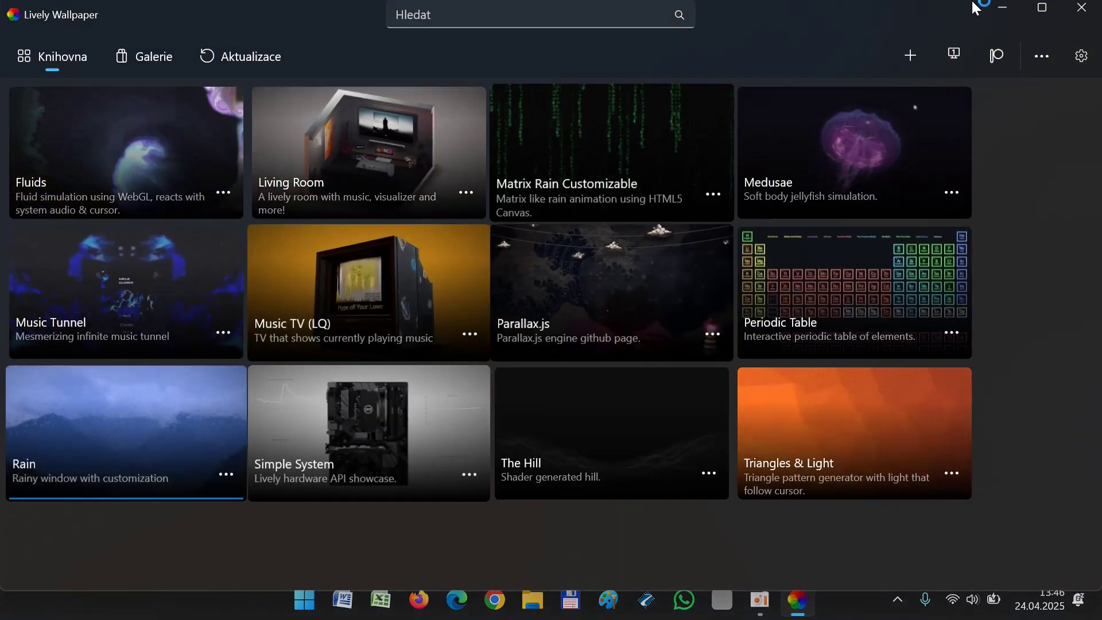
pyautogui.click(997, 11)
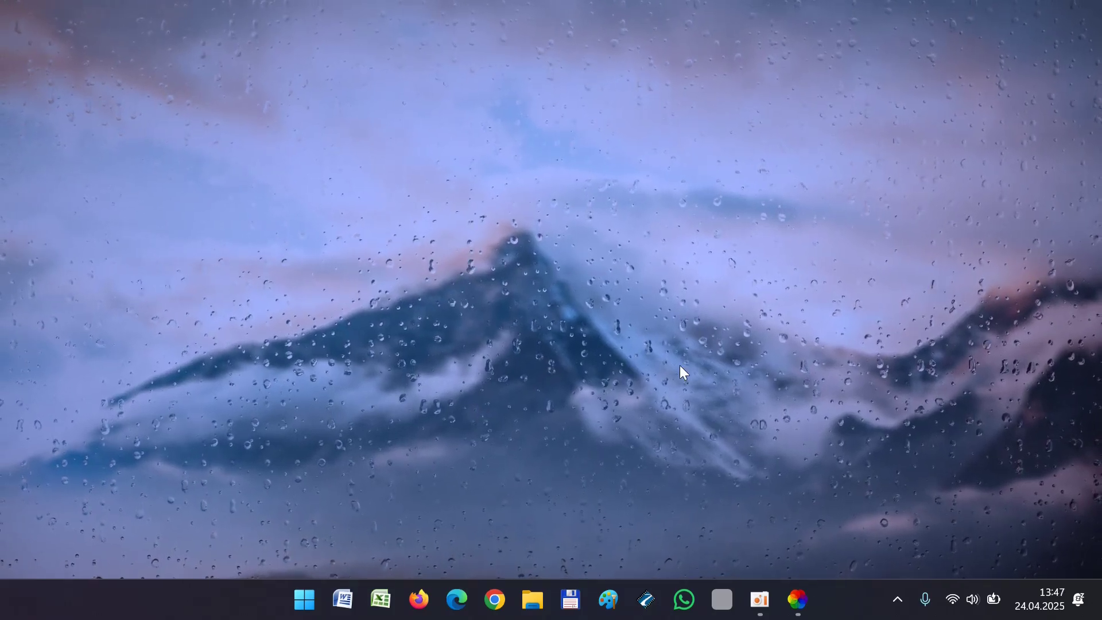
# - Return to the Lively Wallpaper library, apply The Hill wallpaper and show it on the desktop
pyautogui.click(798, 600)
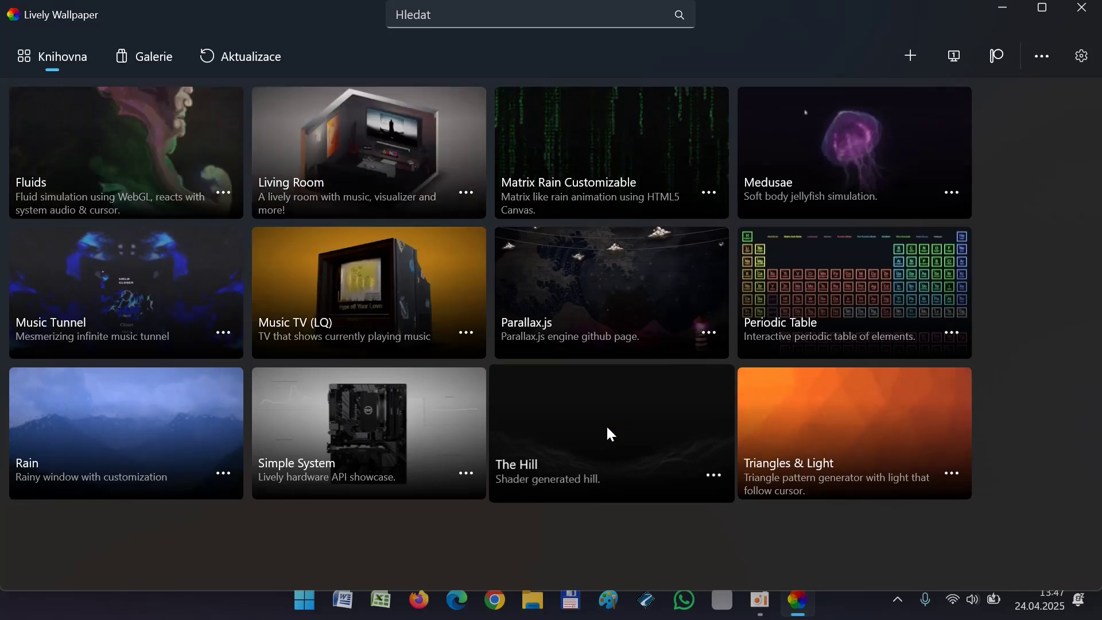
pyautogui.click(608, 428)
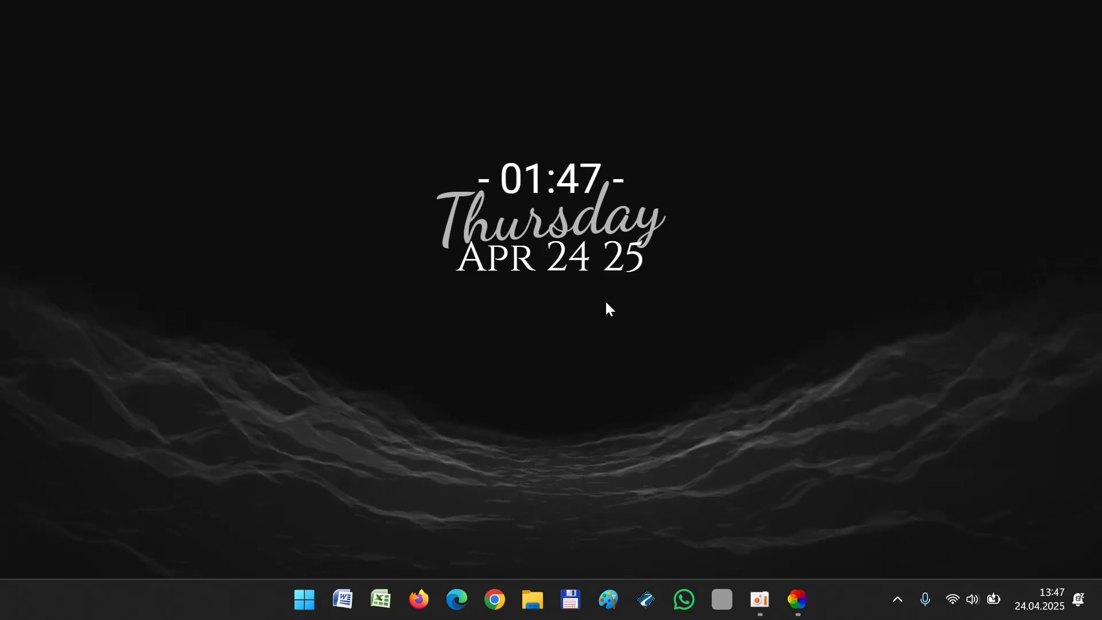
# - Return to the Lively Wallpaper library, apply the Triangles & Light wallpaper and show it on the desktop
pyautogui.click(798, 600)
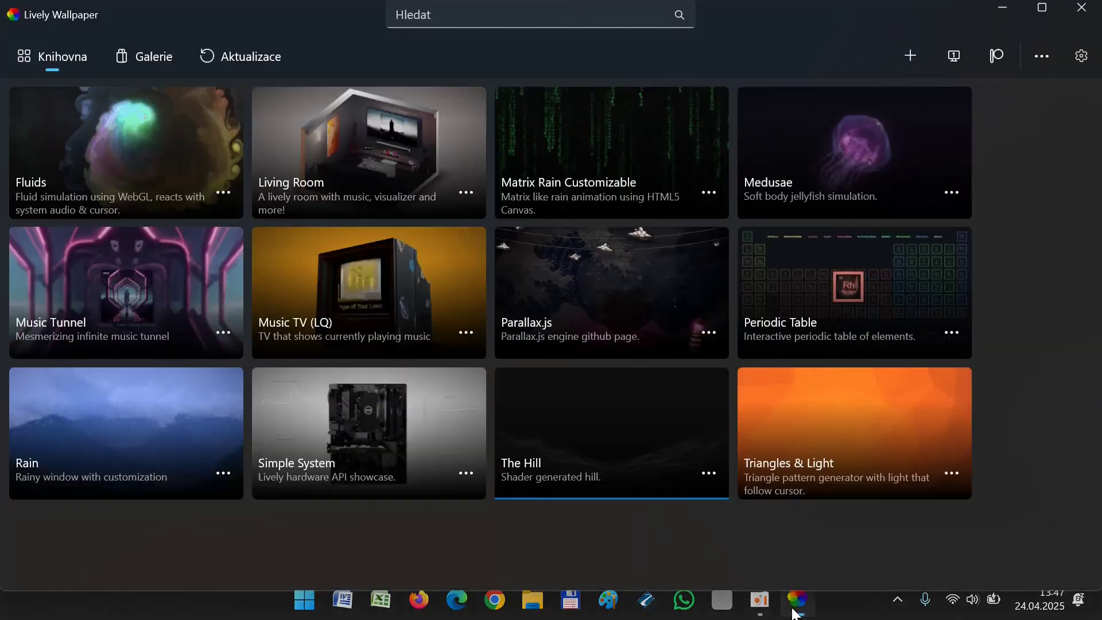
pyautogui.click(907, 420)
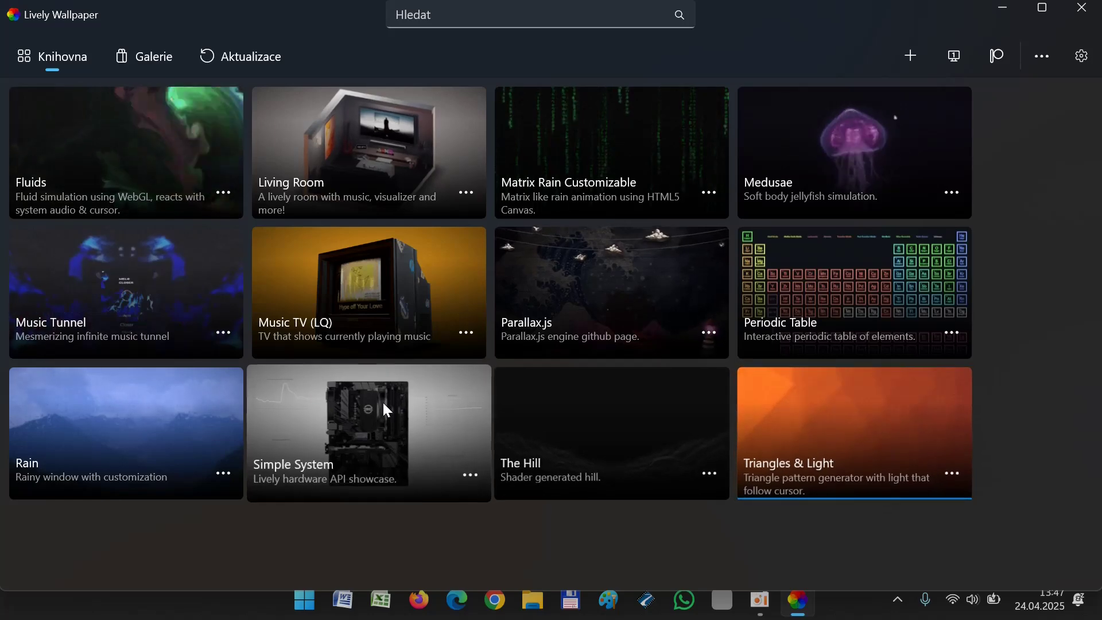
pyautogui.click(1001, 8)
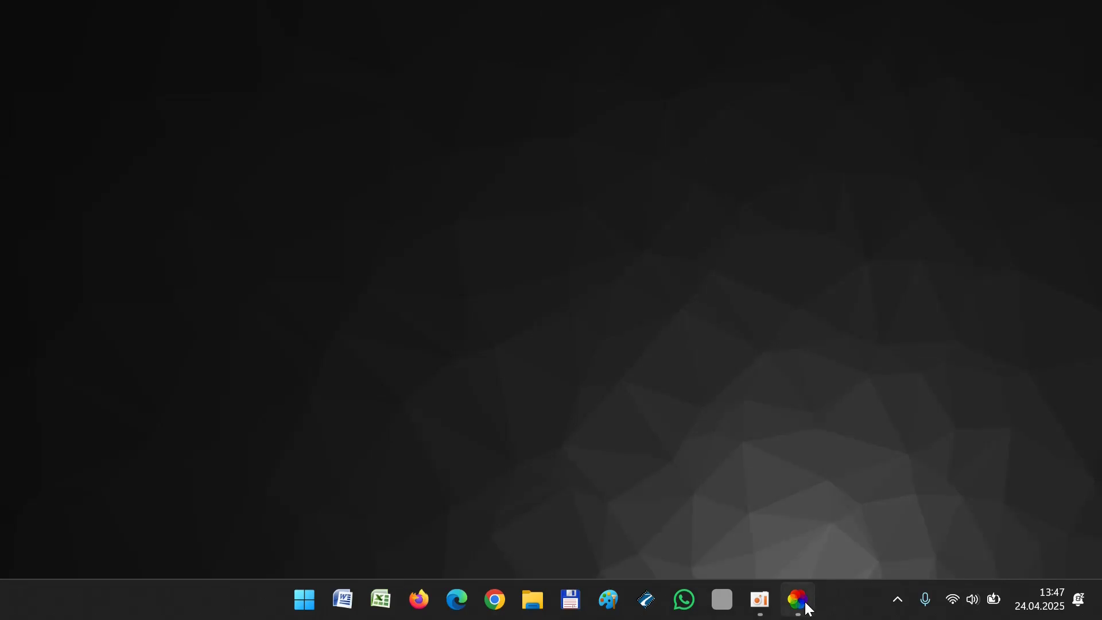
# - Apply the Simple System wallpaper from the Lively Wallpaper library, show it on the desktop and reopen the library
pyautogui.click(798, 600)
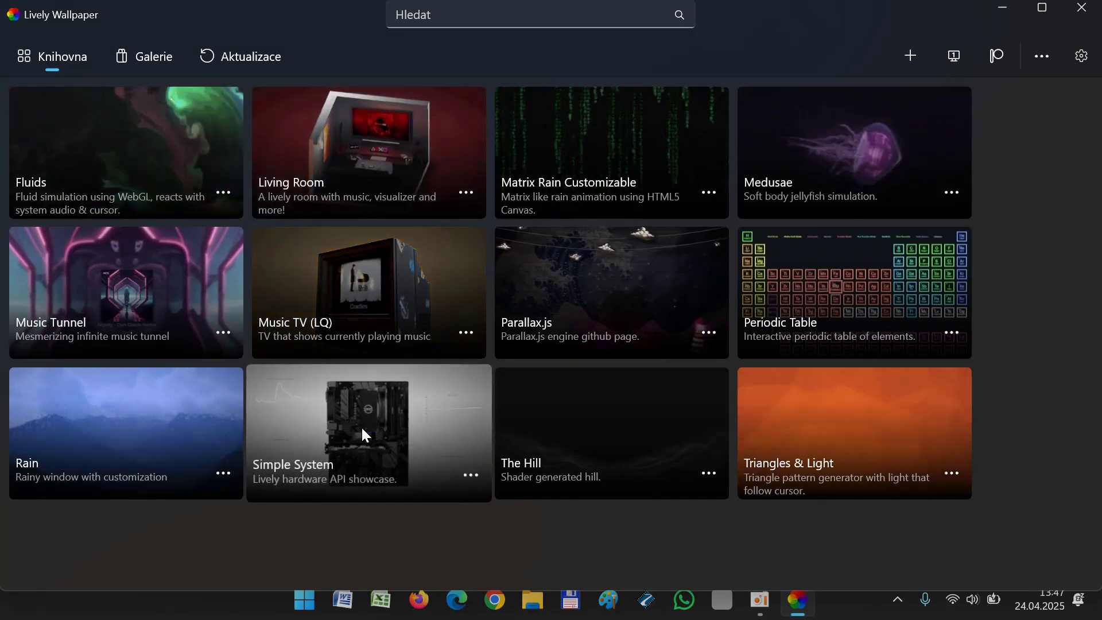
pyautogui.click(1005, 8)
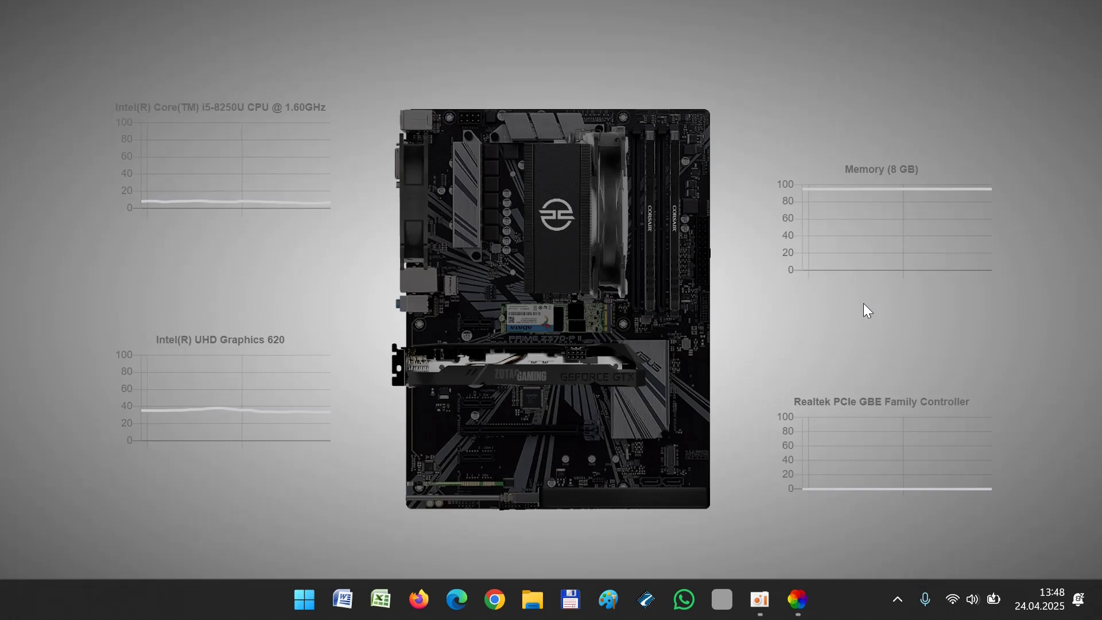
pyautogui.click(797, 599)
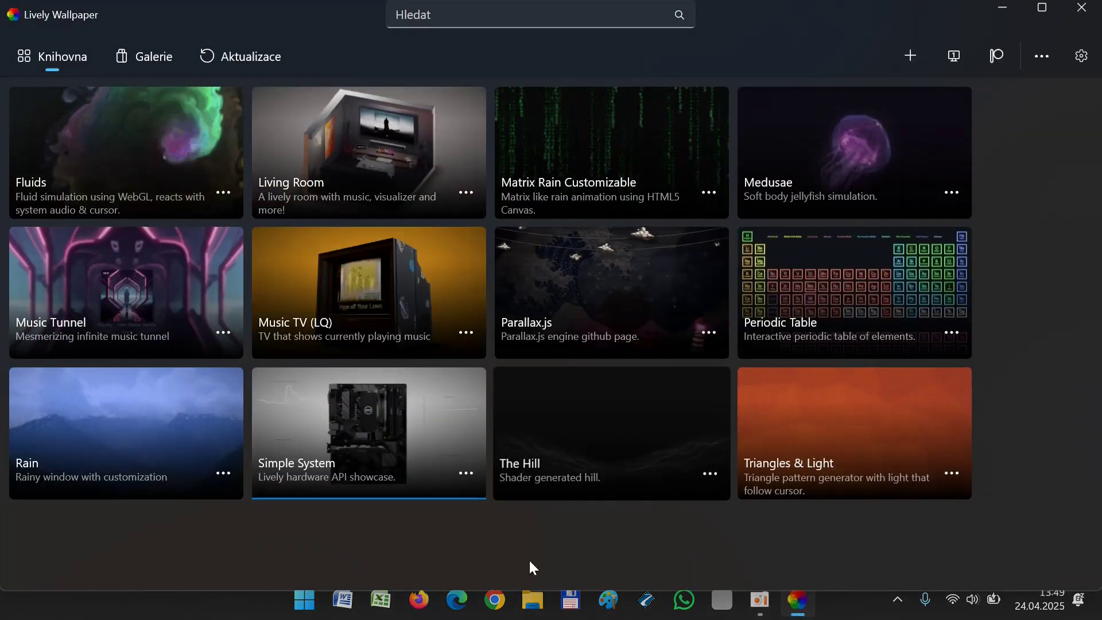